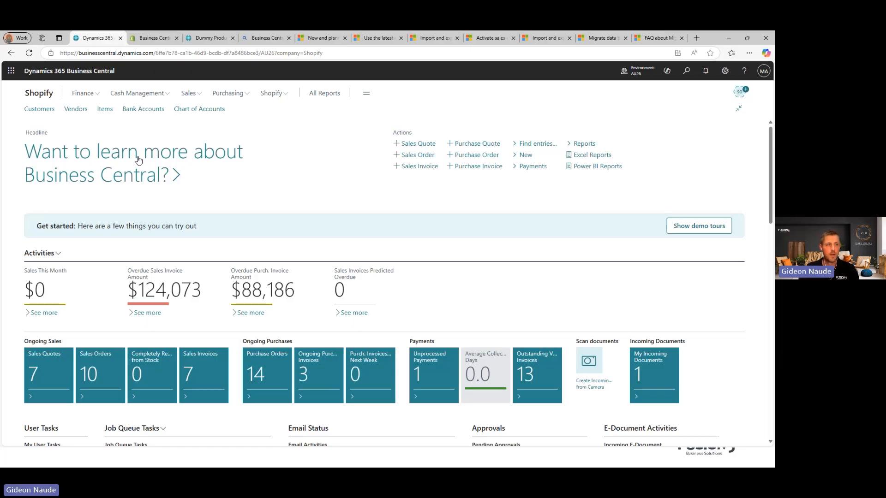
Step: Open the SHOPIFY shop card from the Shopify Shops list
left_click(276, 94)
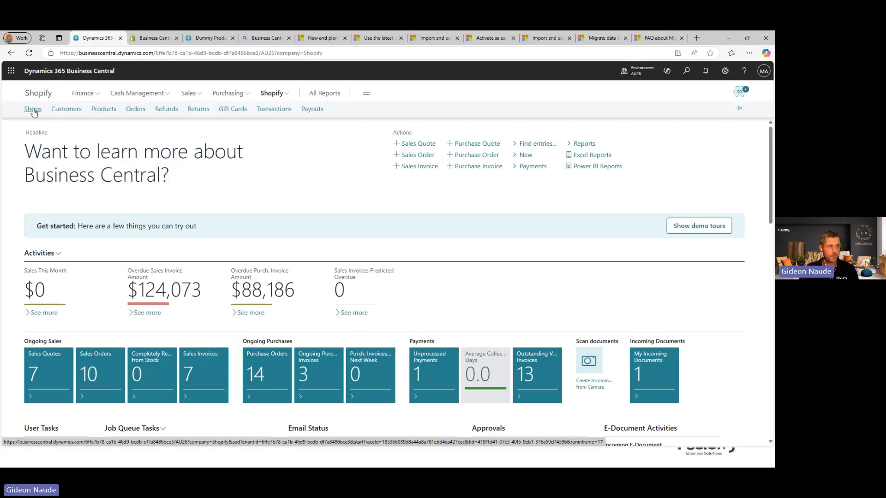
left_click(33, 111)
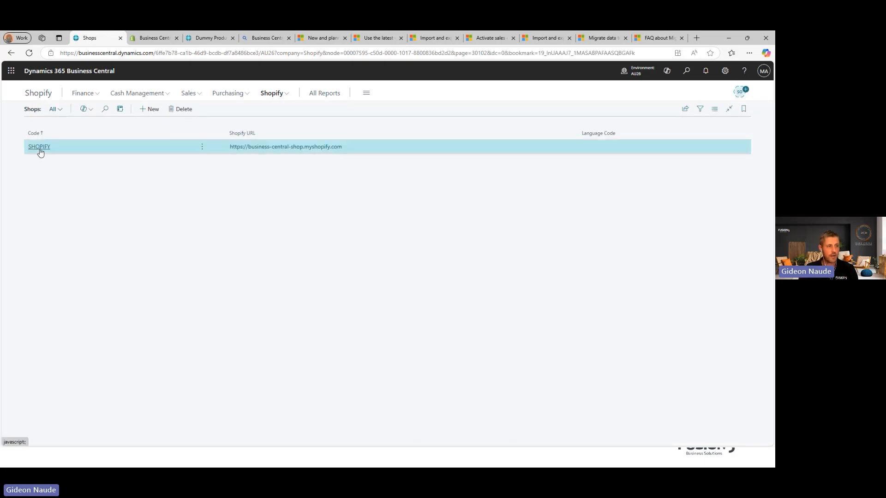
left_click(40, 149)
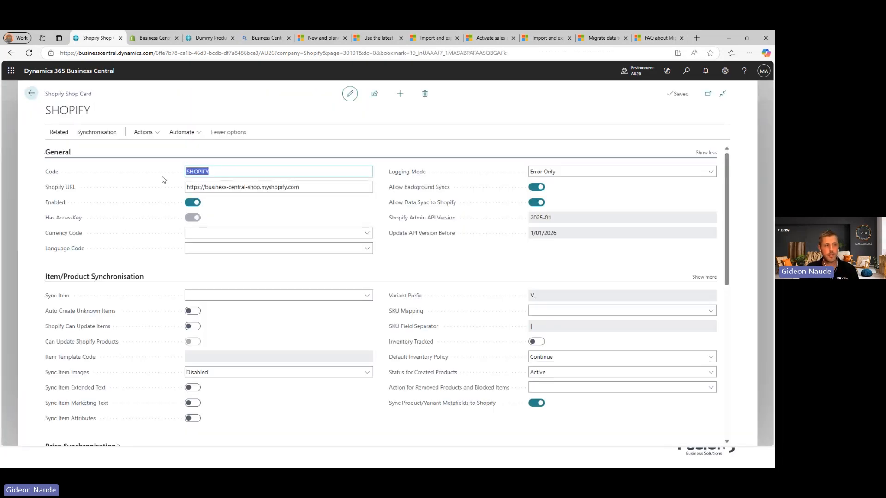
Step: Run Test Connection for the SHOPIFY shop and acknowledge the success message
left_click(143, 132)
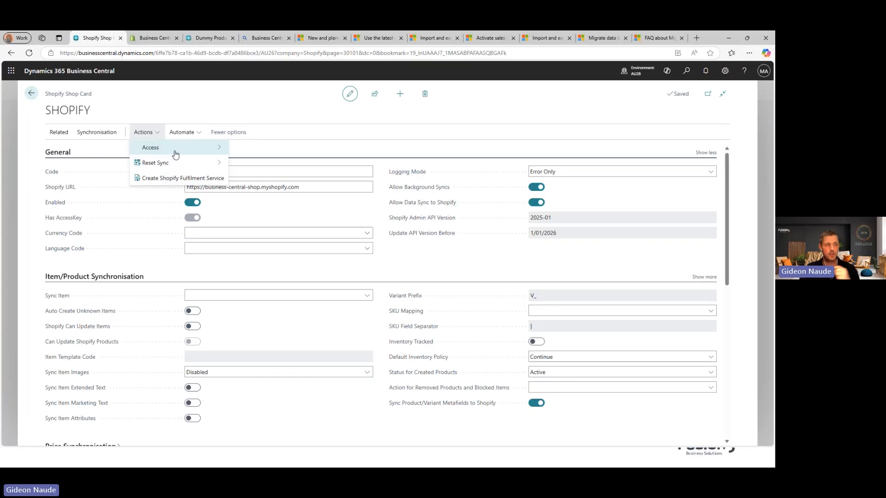
mouse_move(176, 152)
left_click(256, 162)
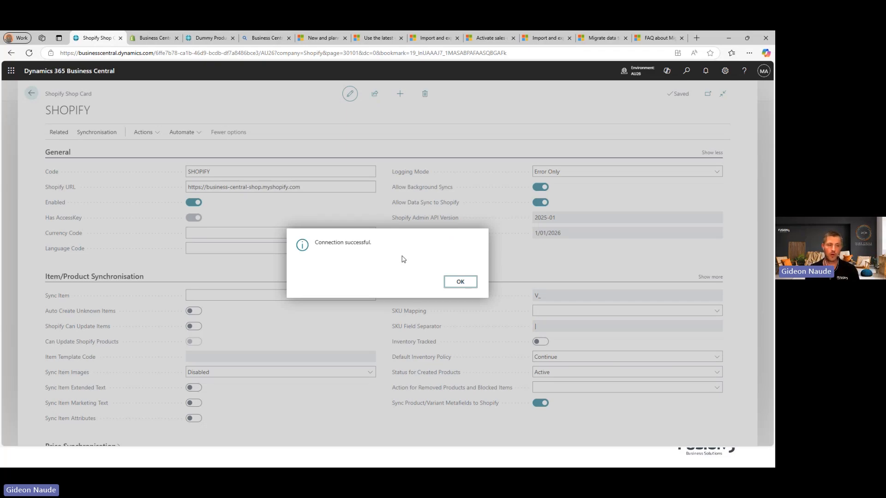
left_click(461, 281)
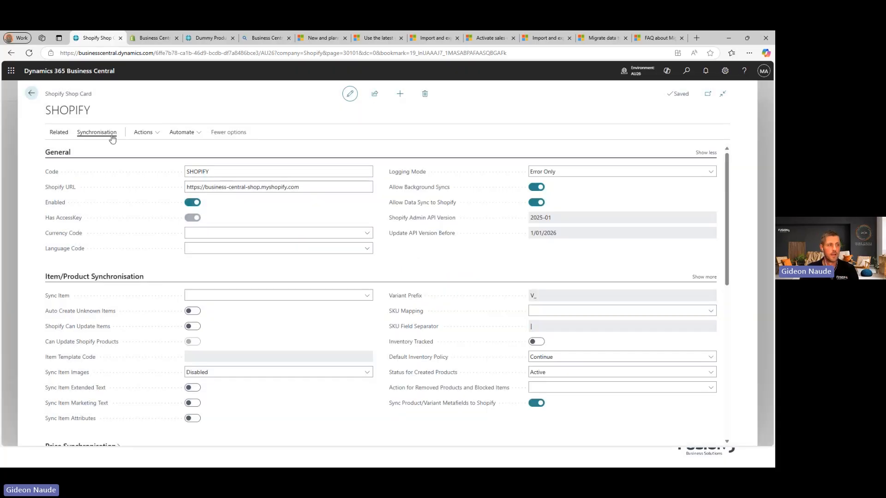
Step: Import the shop's locations from Shopify with Get Shopify Locations
left_click(84, 134)
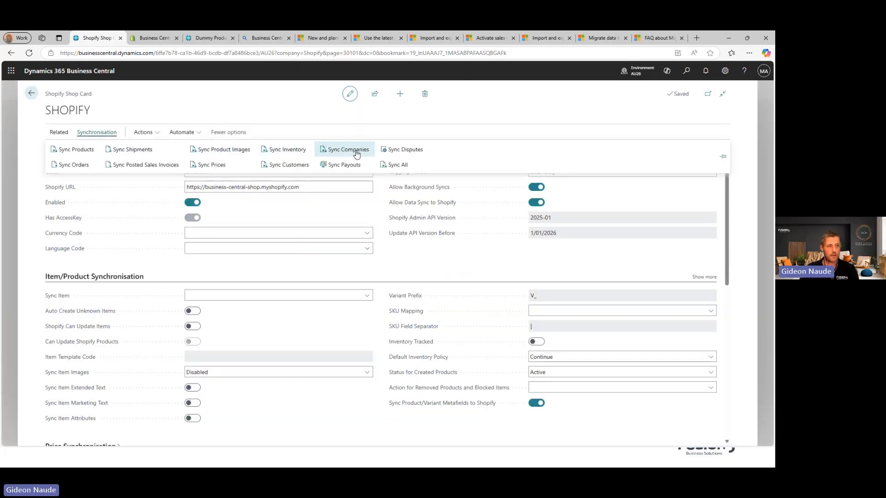
left_click(55, 132)
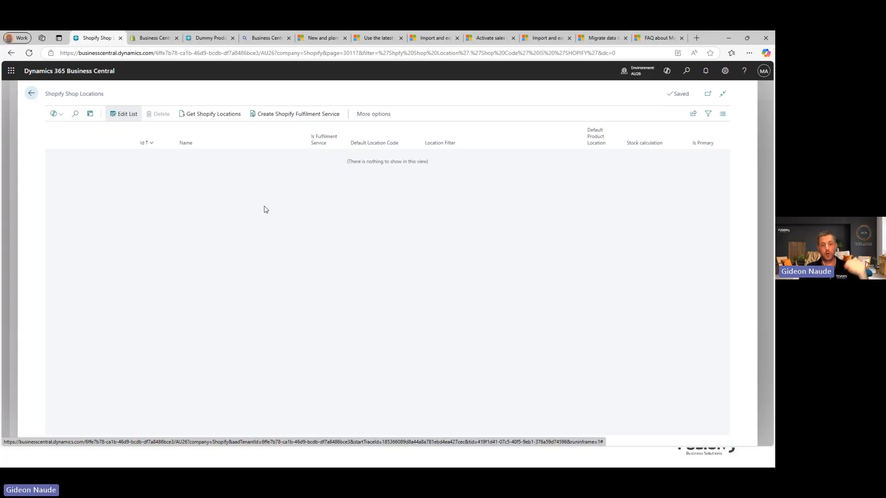
left_click(196, 115)
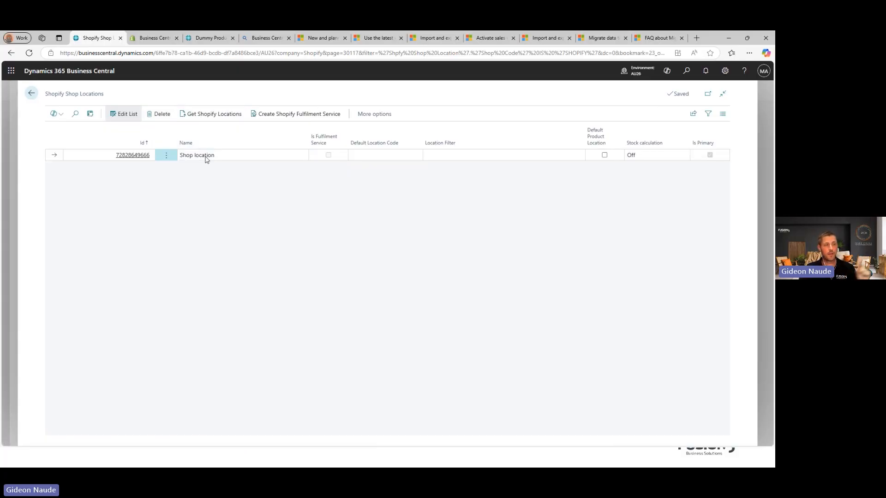
Step: Set the shop location to EAST as default product location, with Free Inventory stock calculation
left_click(371, 155)
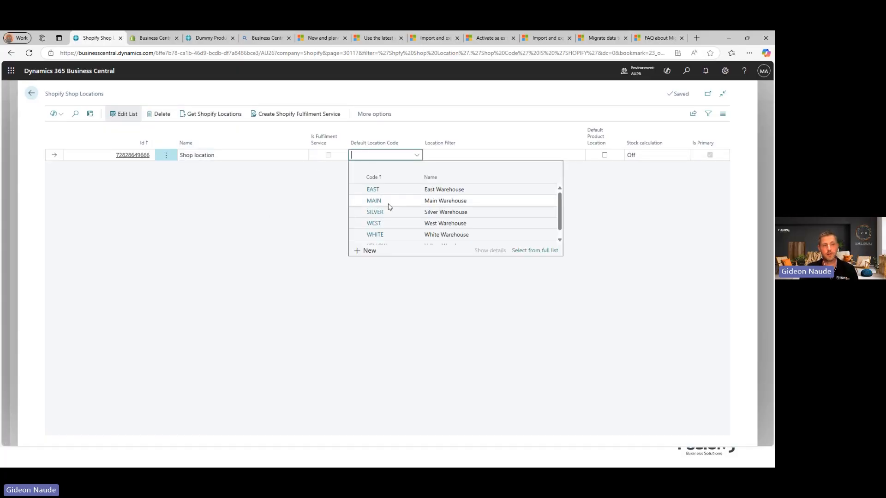
scroll(390, 208, "down", 1)
scroll(388, 200, "up", 1)
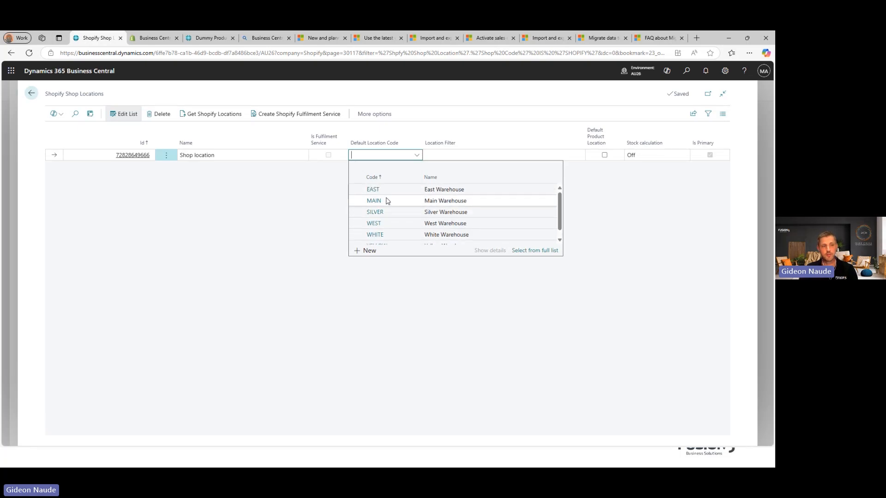
left_click(374, 189)
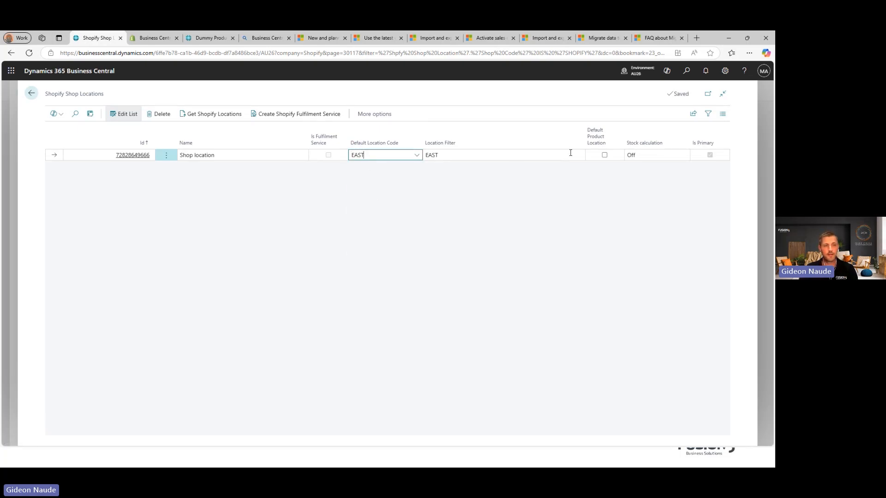
left_click(605, 155)
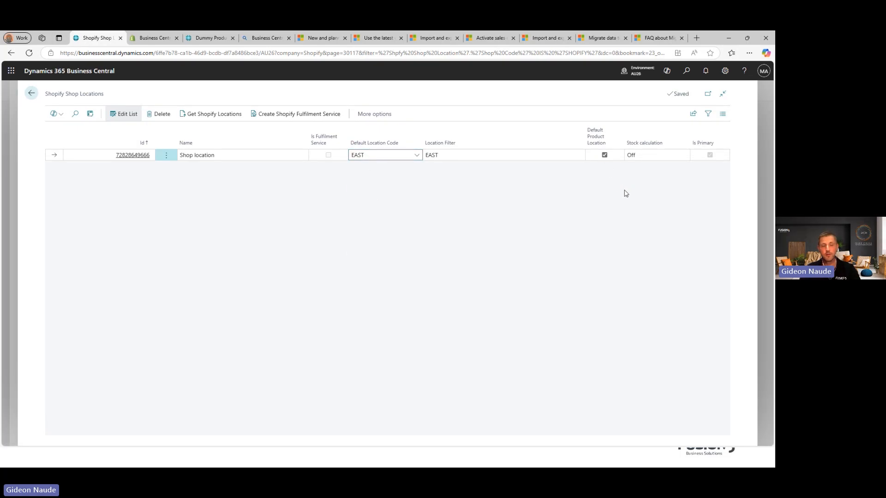
left_click(645, 157)
left_click(657, 187)
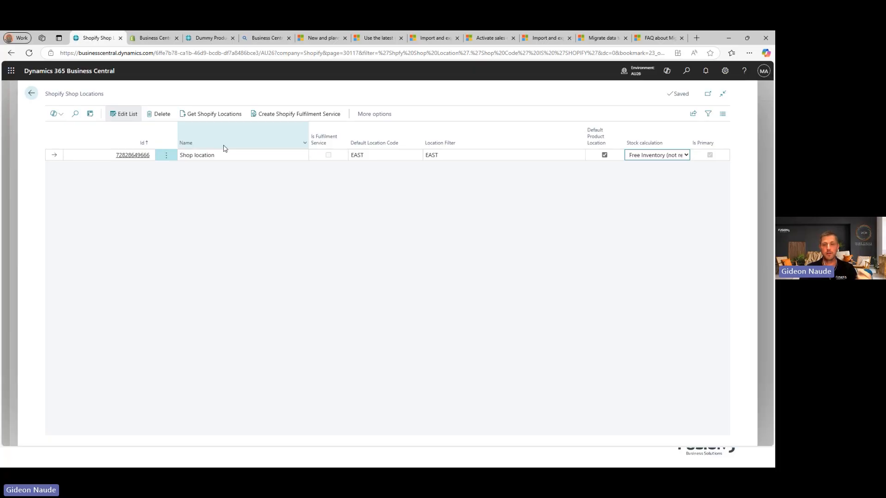
Step: Back on the shop card, set Sync Item and Sync Item Images to To Shopify
left_click(317, 209)
key("Escape")
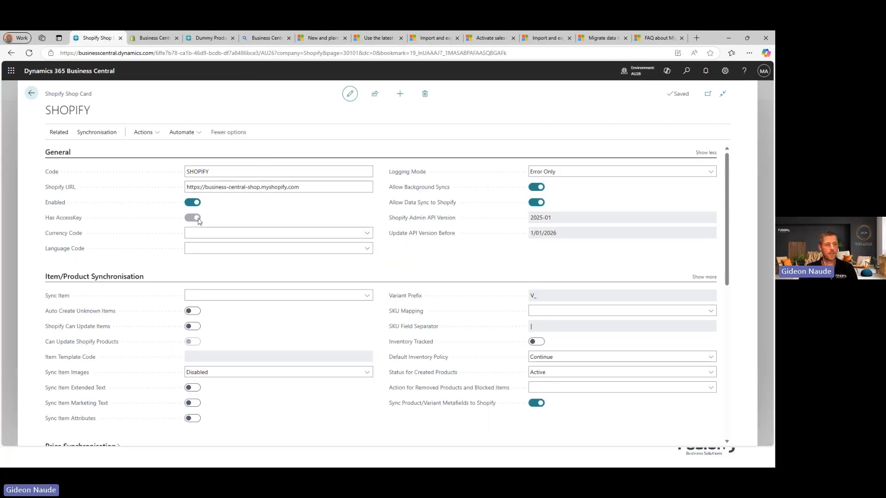
scroll(304, 268, "down", 2)
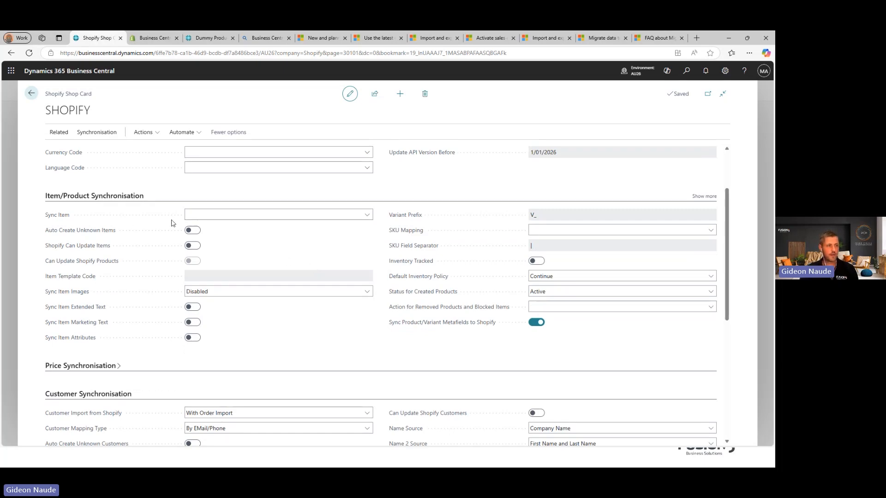
left_click(211, 216)
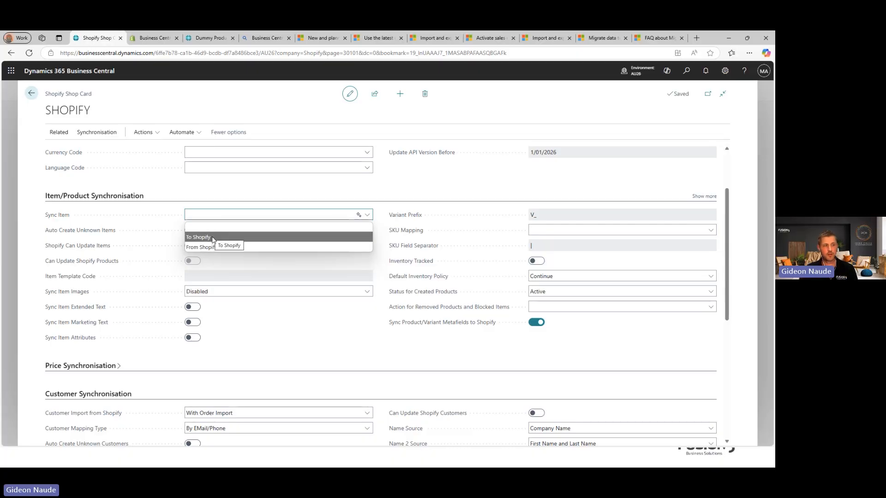
left_click(213, 239)
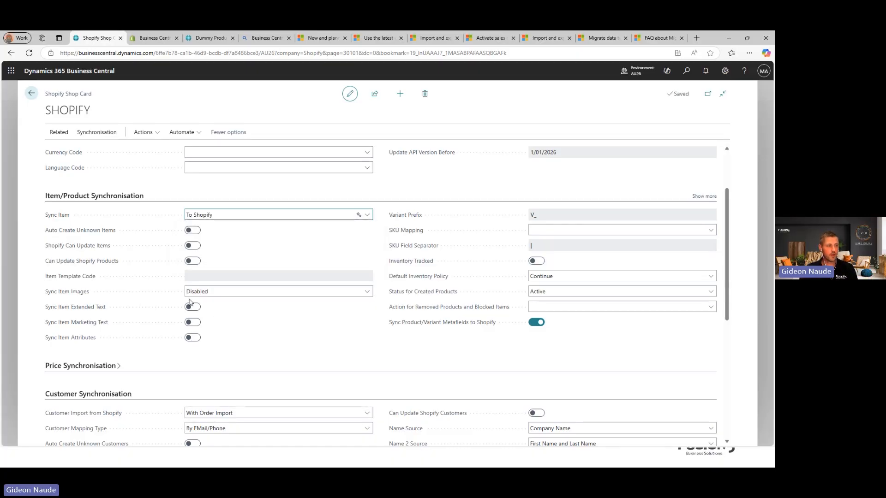
left_click(206, 295)
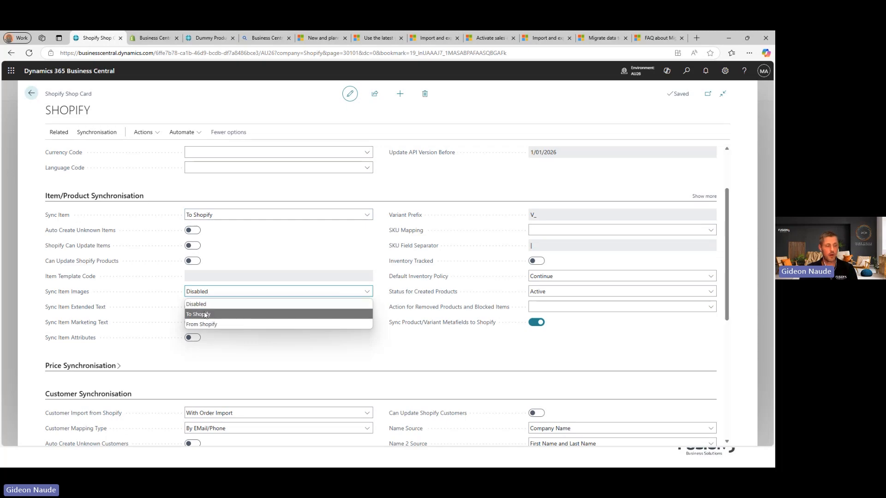
left_click(207, 315)
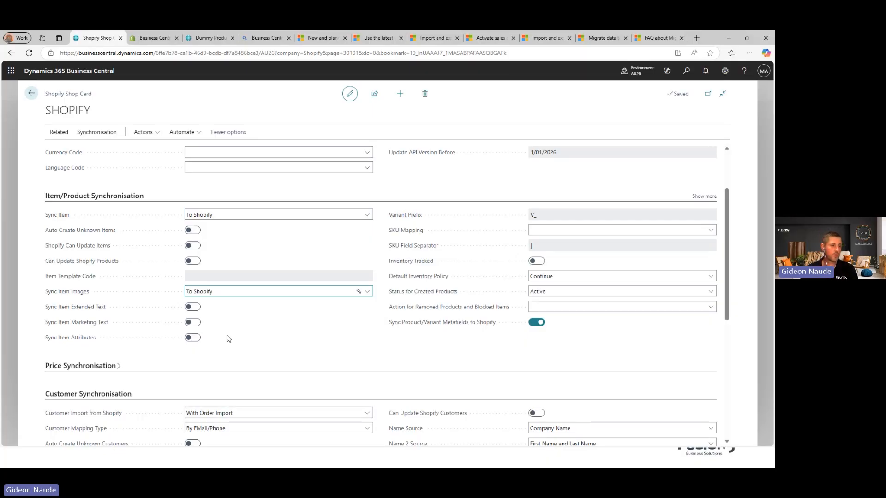
Step: Include extended text, marketing text and attributes; map SKU to Item No.; track inventory
left_click(194, 311)
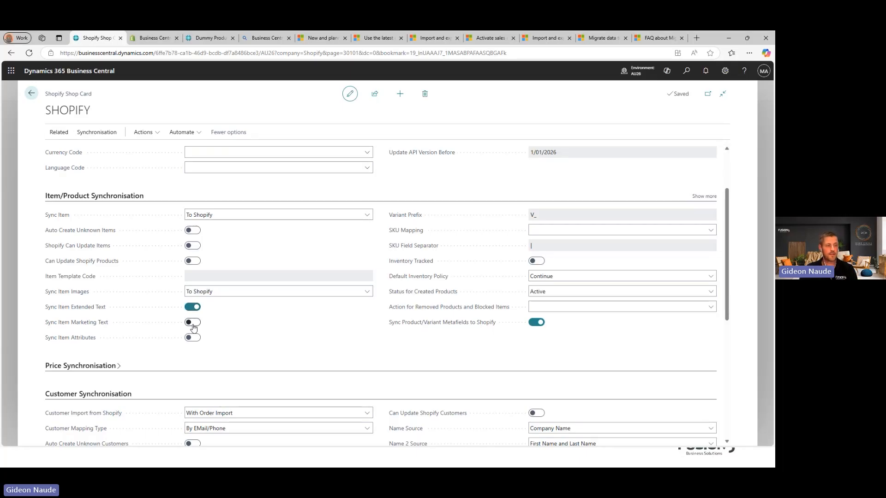
left_click(193, 323)
left_click(193, 338)
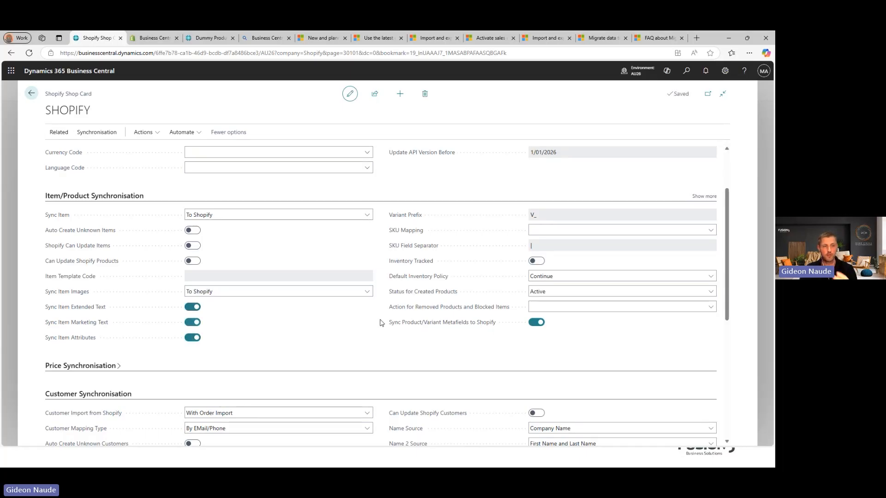
left_click(558, 231)
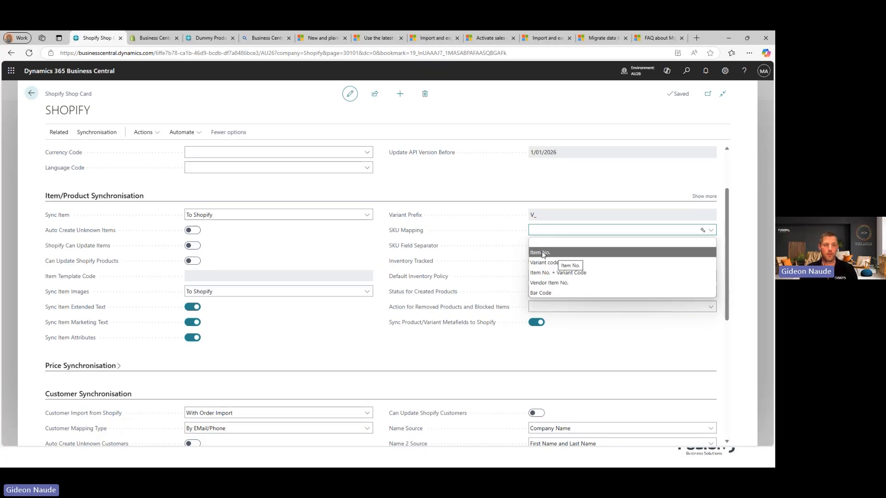
left_click(543, 253)
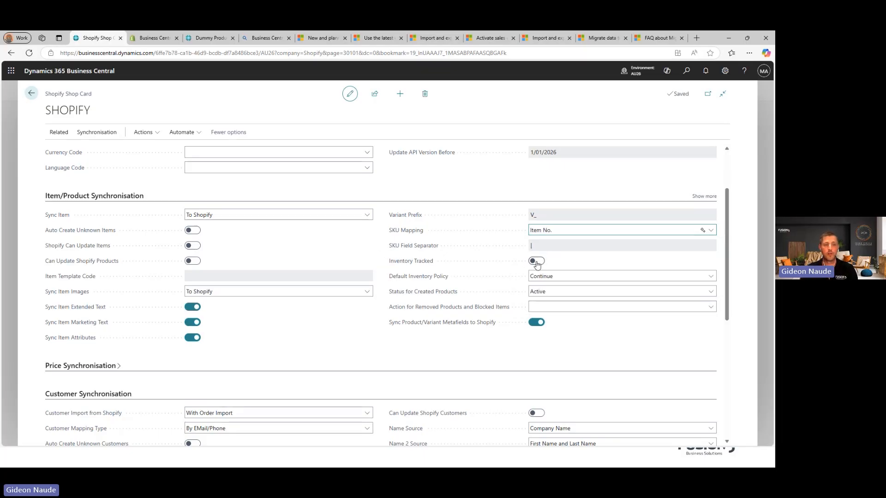
left_click(536, 261)
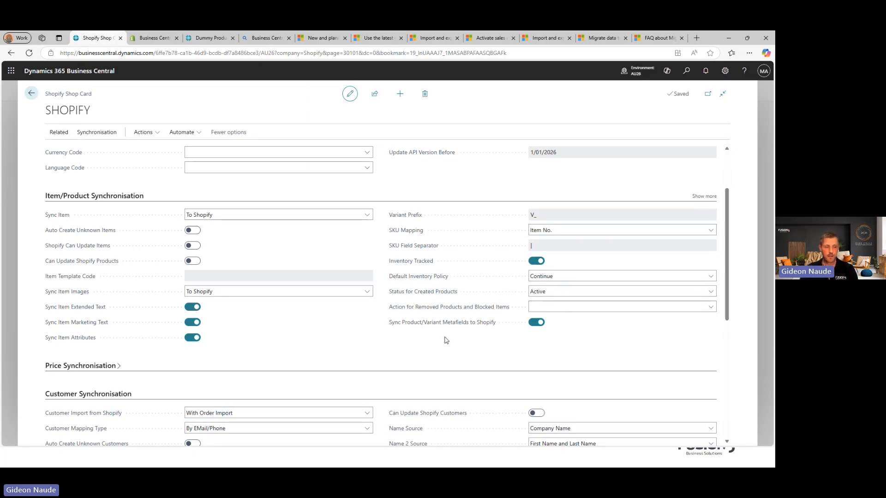
mouse_move(489, 328)
Step: Choose customer C00020 (Shopify Customers) as the shop's Default Customer No
left_click(97, 197)
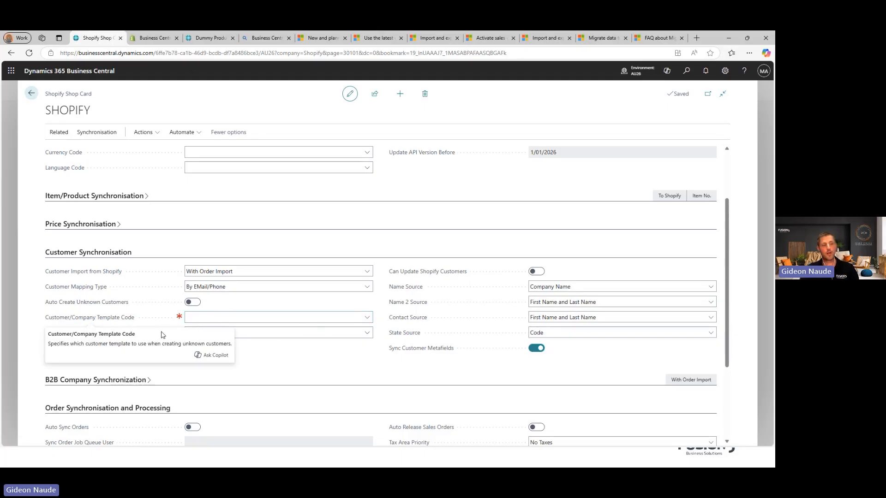
left_click(367, 332)
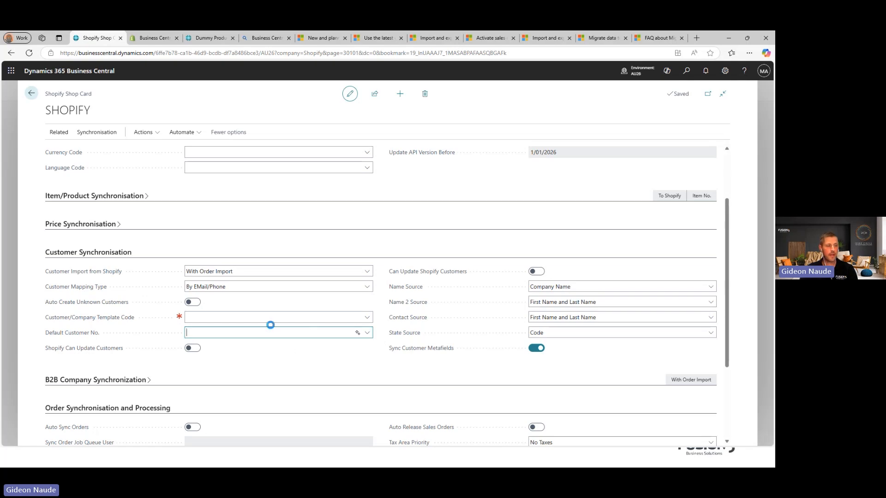
scroll(259, 400, "down", 1)
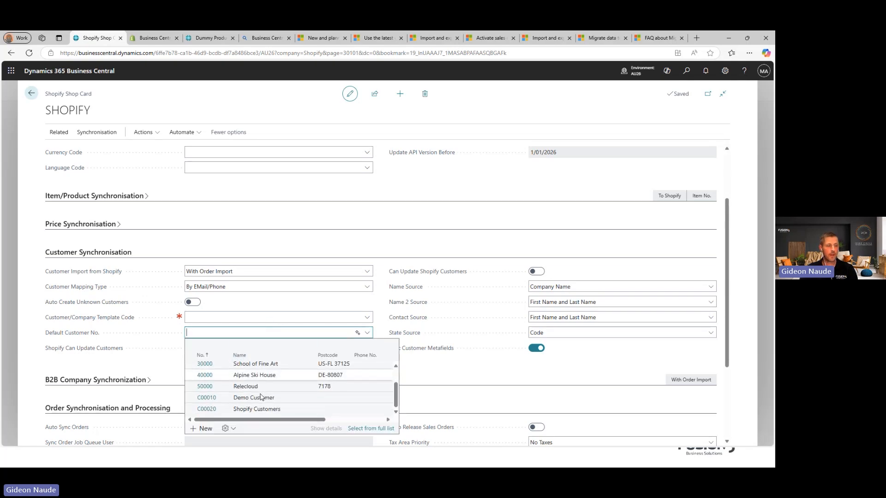
left_click(201, 410)
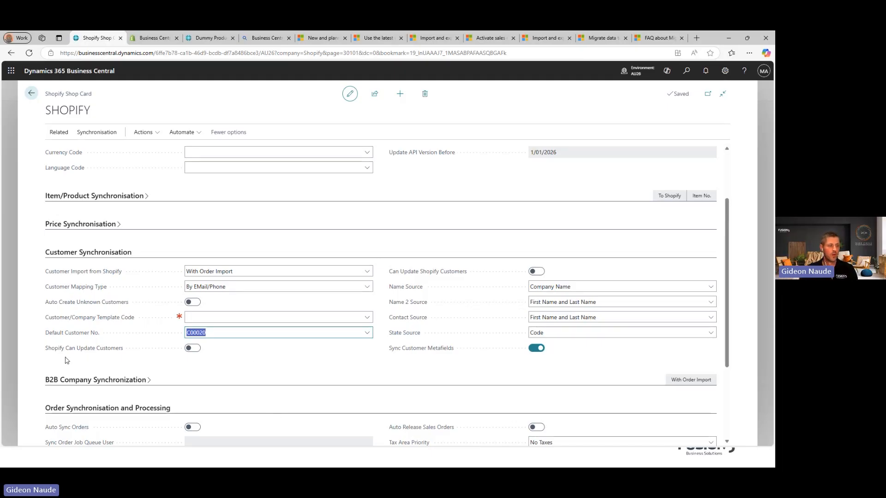
mouse_move(431, 277)
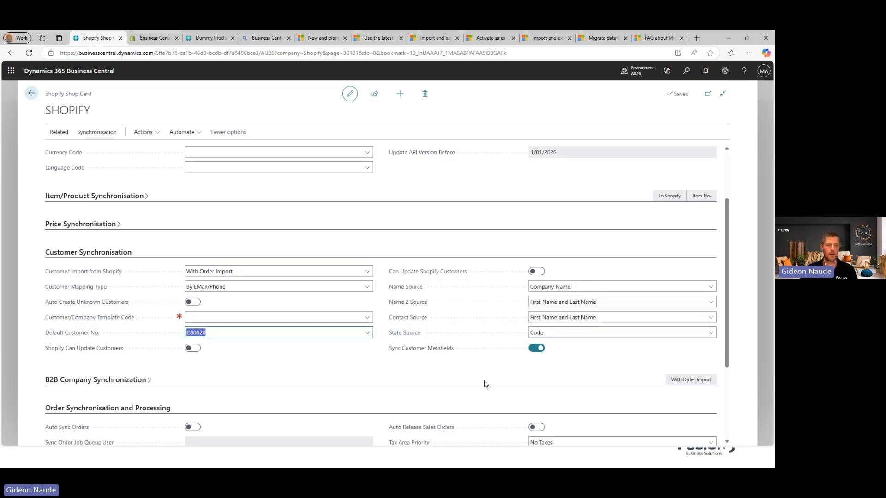
scroll(449, 392, "down", 3)
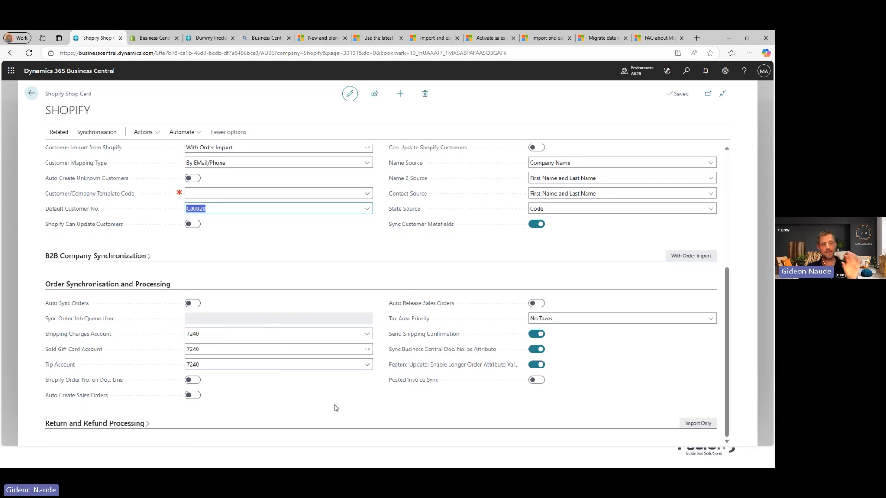
Step: Enable Auto Sync Orders, Shopify Order No. on Doc. Line, Auto Create Sales Orders and Posted Invoice Sync
left_click(191, 303)
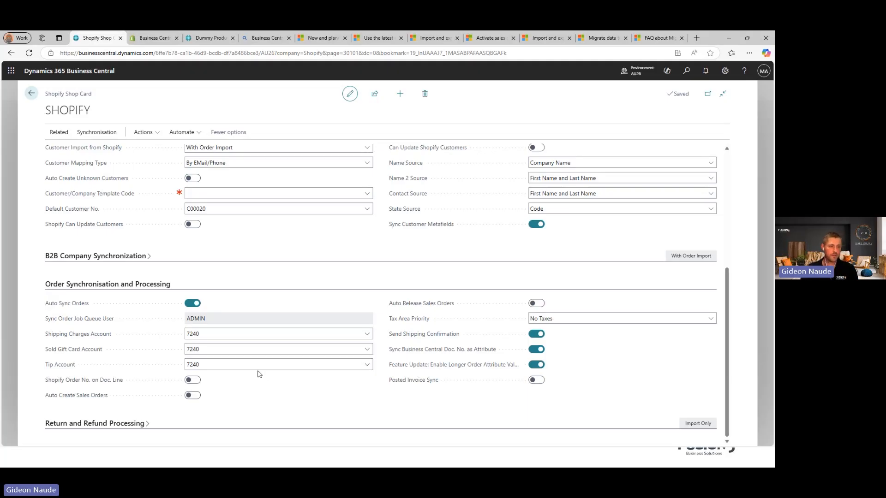
left_click(194, 382)
left_click(192, 397)
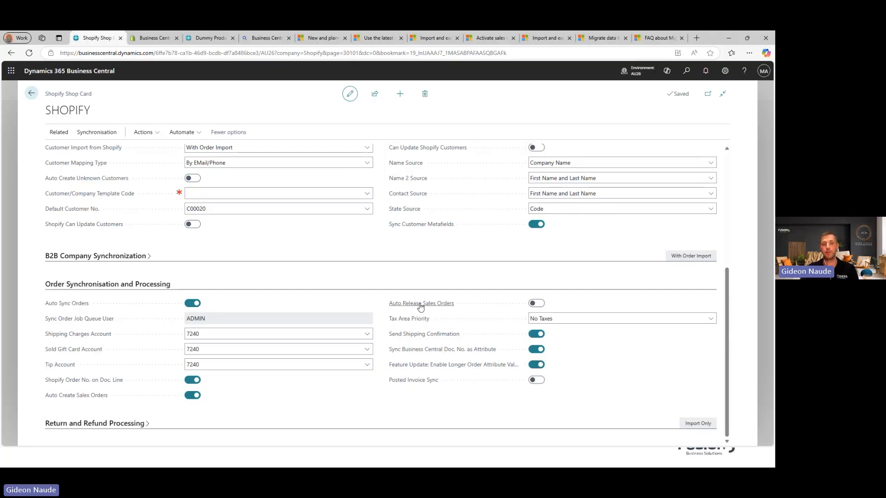
mouse_move(420, 308)
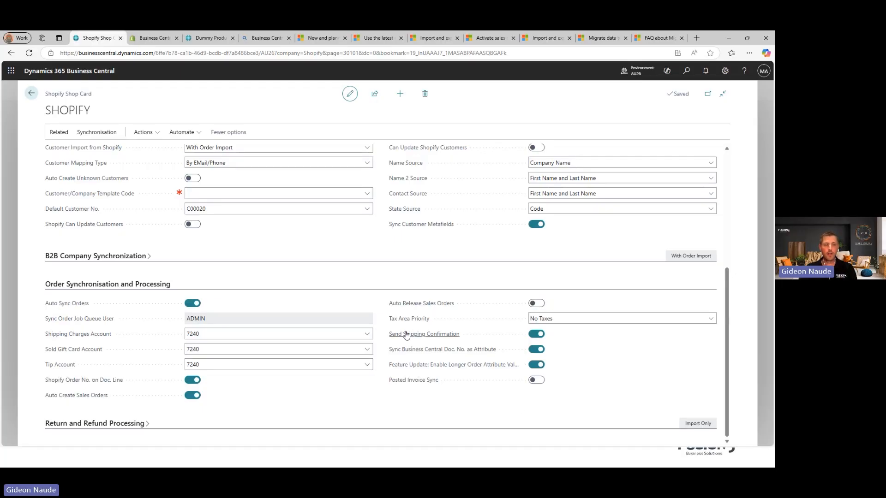
mouse_move(406, 335)
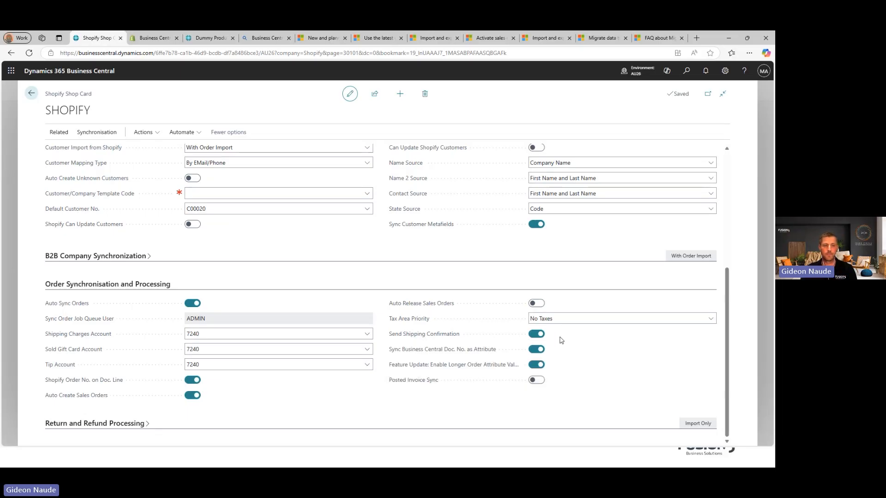
mouse_move(480, 354)
left_click(538, 381)
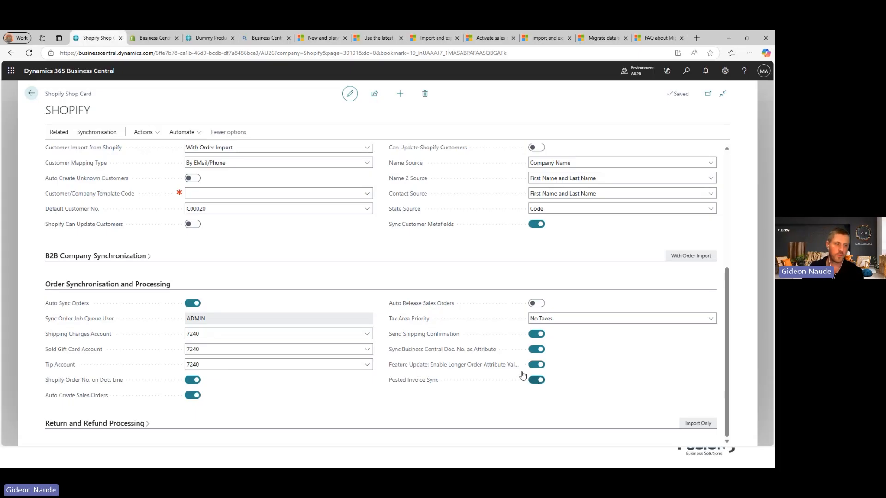
left_click(129, 424)
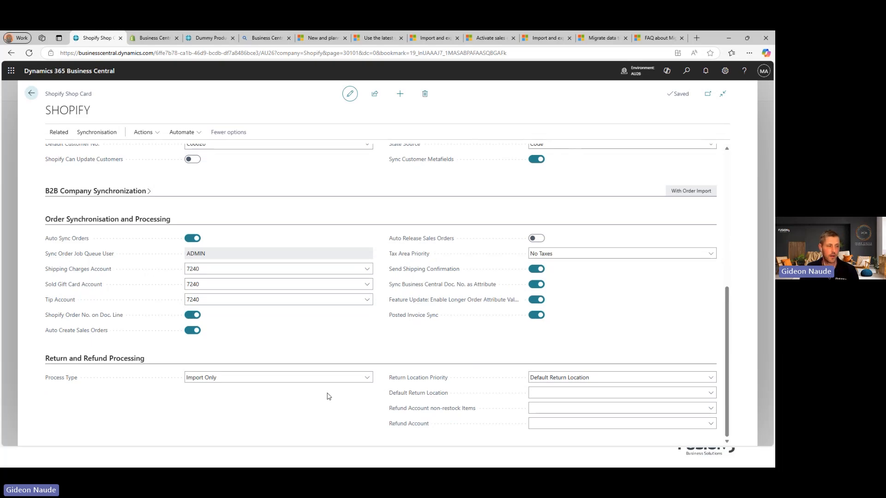
Step: Choose 'Original -> Default Location' as Return Location Priority, leaving the default return location empty
left_click(597, 382)
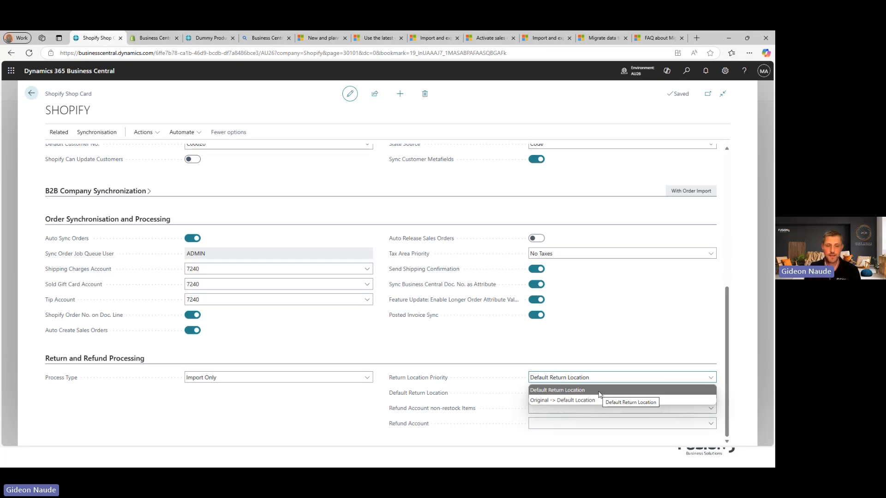
left_click(580, 400)
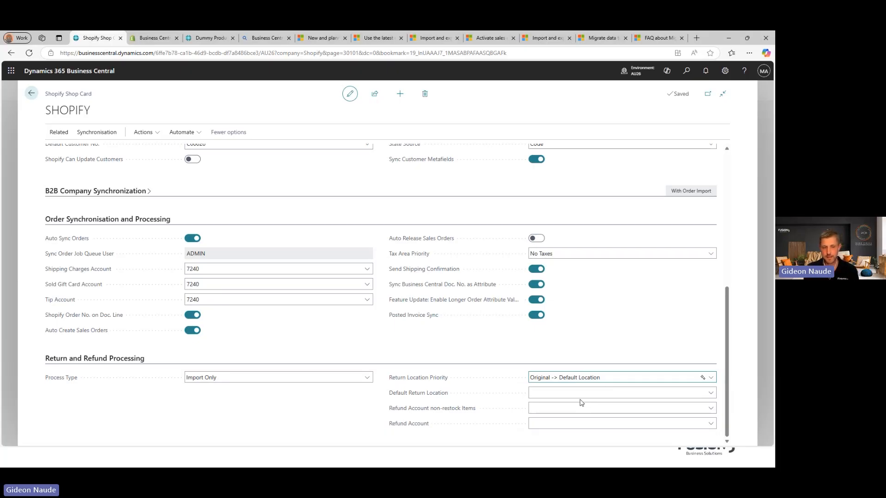
left_click(560, 393)
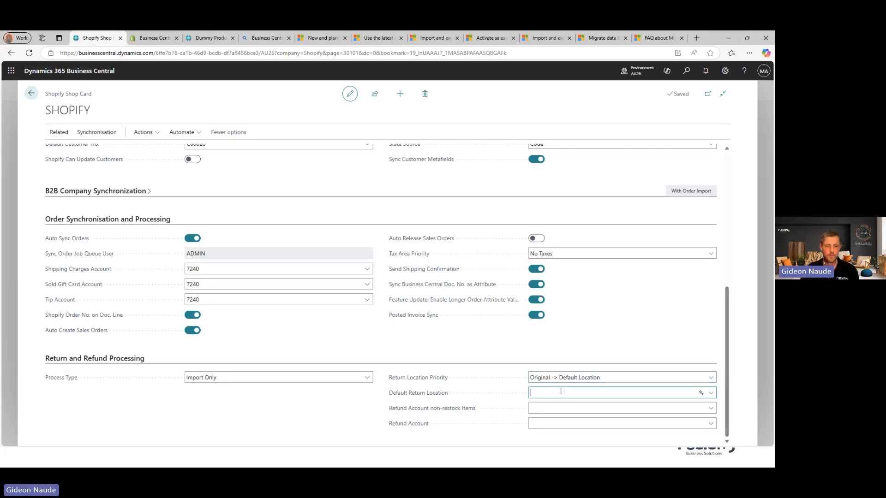
left_click(488, 335)
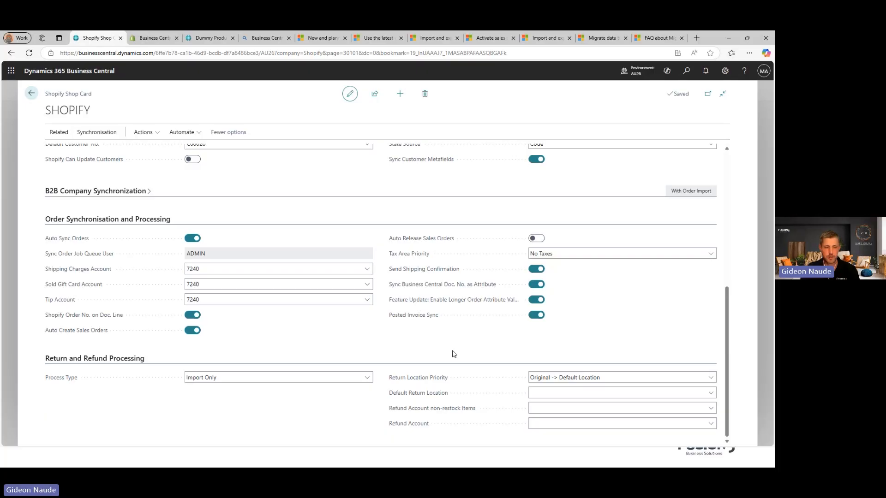
scroll(144, 205, "up", 5)
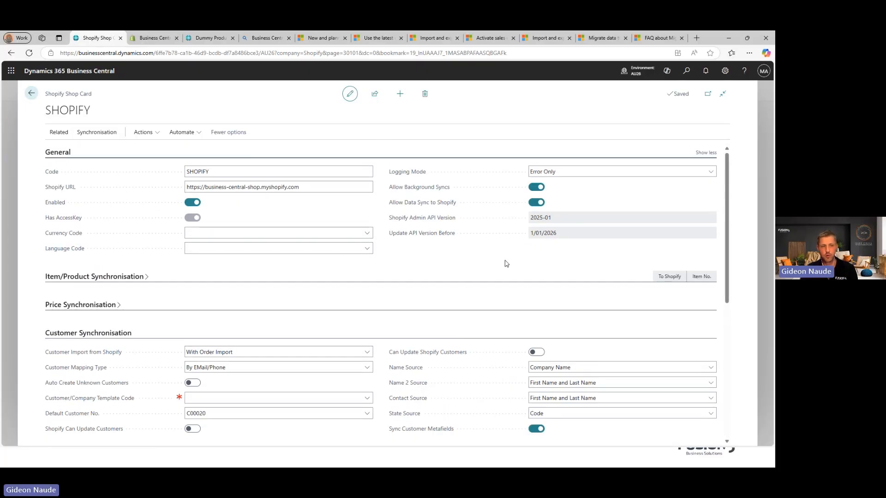
Step: Leave the shop card through the Shops list back to the Shopify role centre
left_click(32, 94)
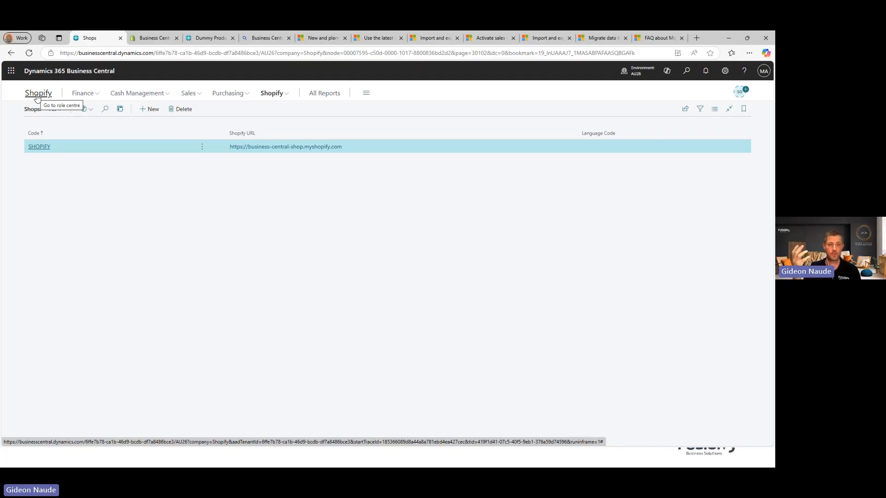
left_click(37, 97)
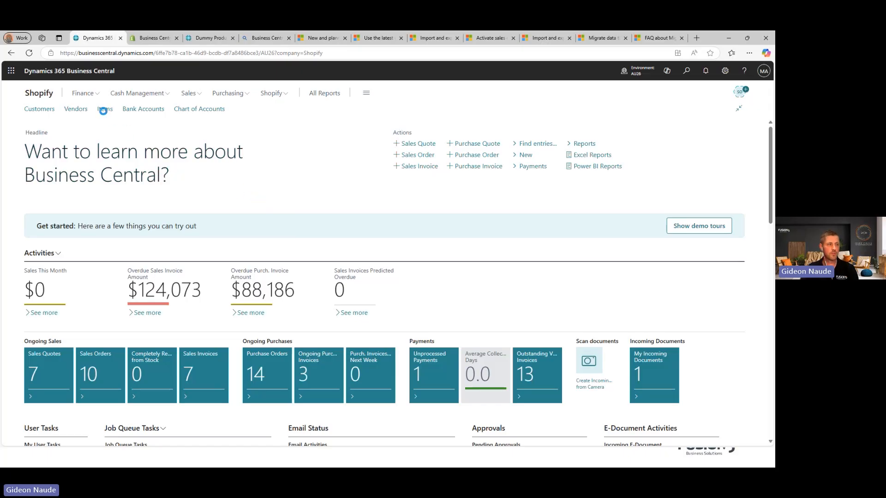
Step: Open item 1896-S ATHENS Desk and check its attributes, such as Black and 100 CM
left_click(105, 109)
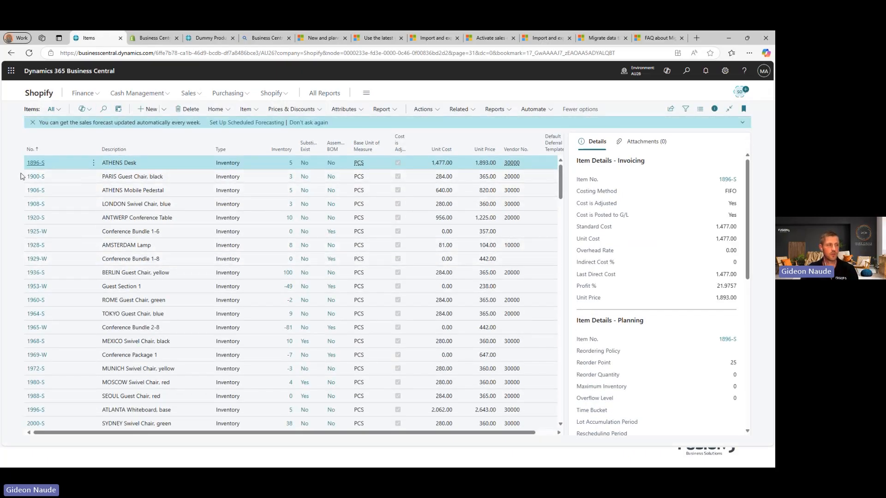
left_click(35, 164)
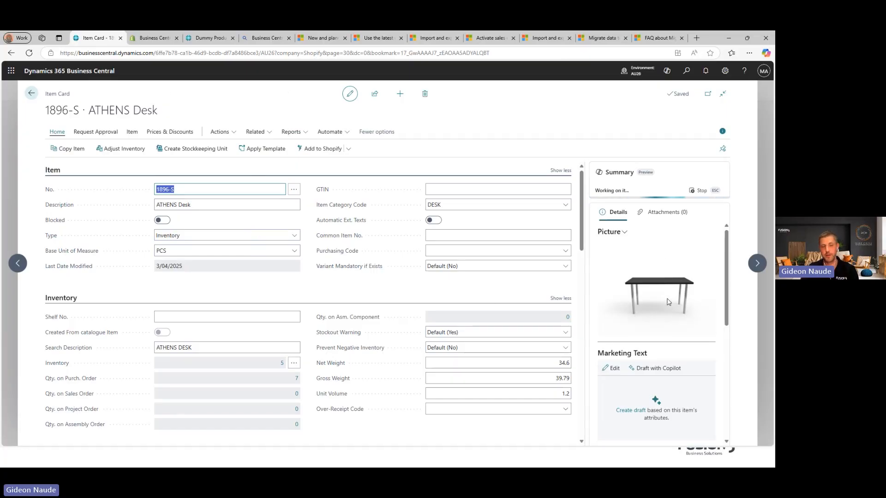
scroll(665, 305, "down", 5)
scroll(675, 300, "down", 1)
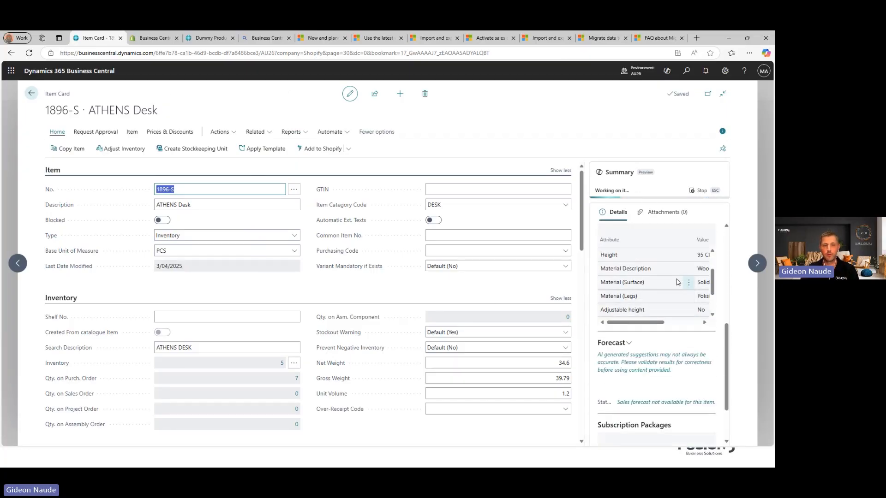
left_click_drag(642, 323, 664, 323)
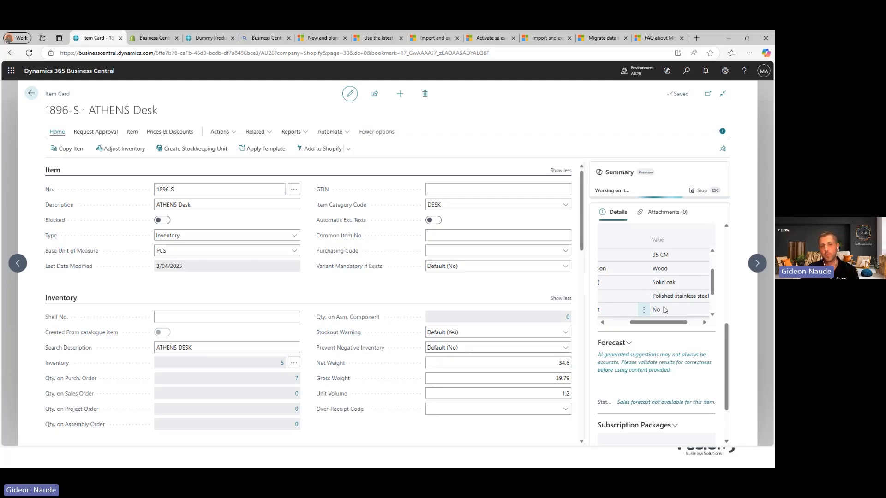
scroll(664, 310, "up", 1)
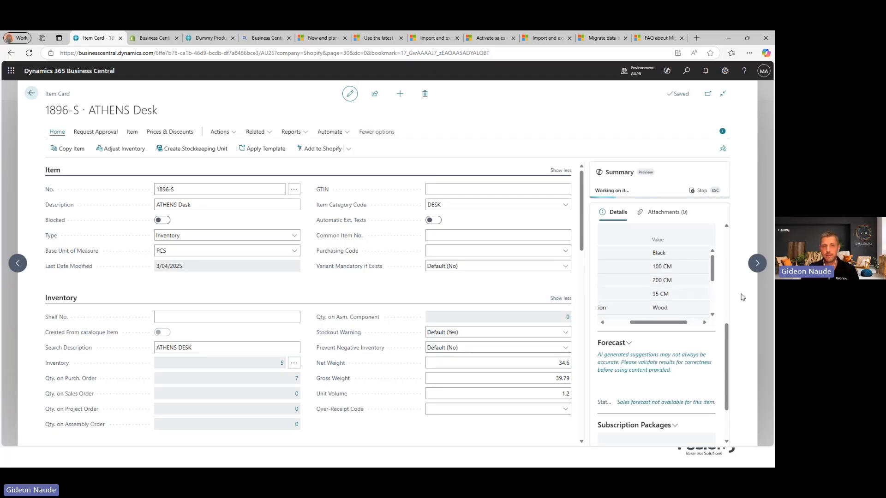
scroll(724, 305, "up", 3)
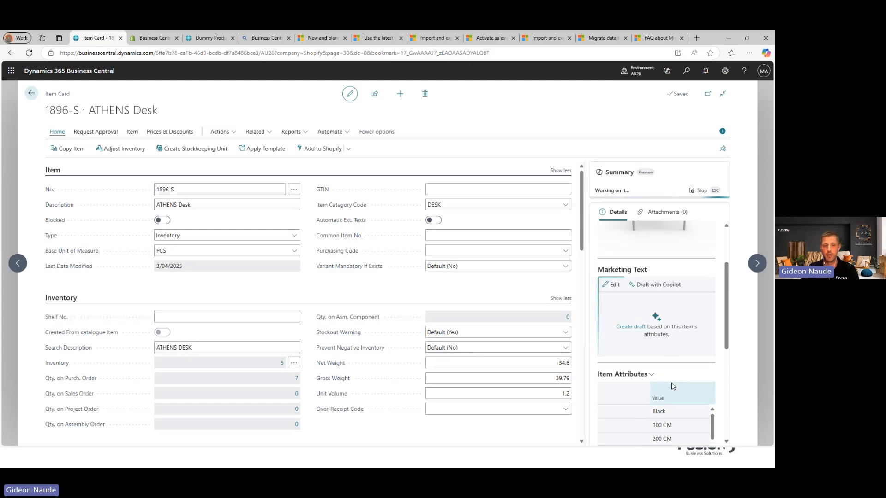
Step: Regenerate the desk's Copilot marketing text with Innovation emphasis, edit its ending, and keep it
left_click(646, 286)
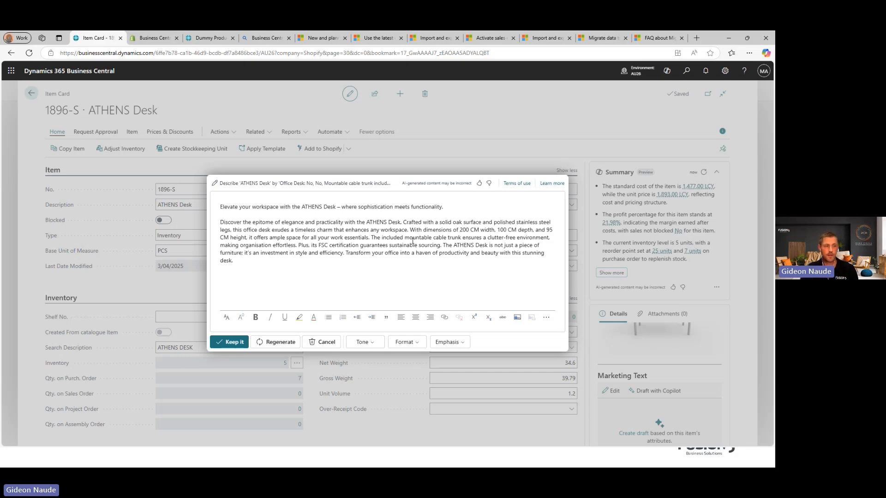
left_click(446, 343)
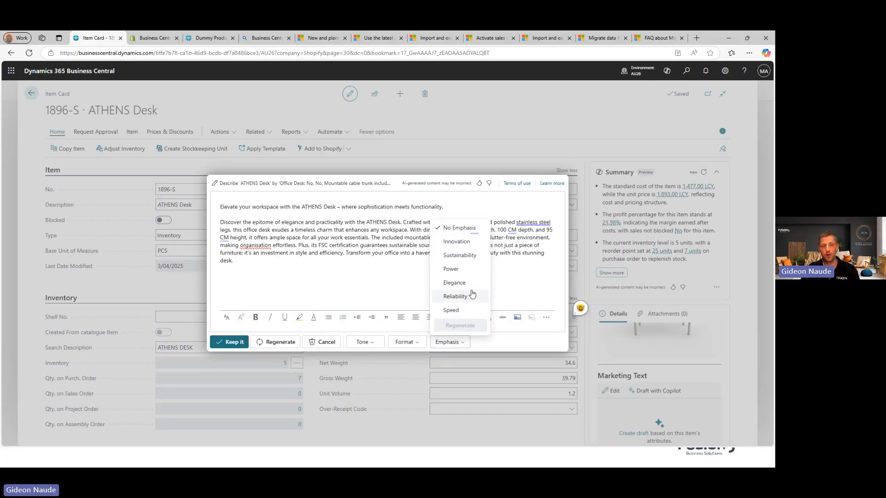
left_click(457, 242)
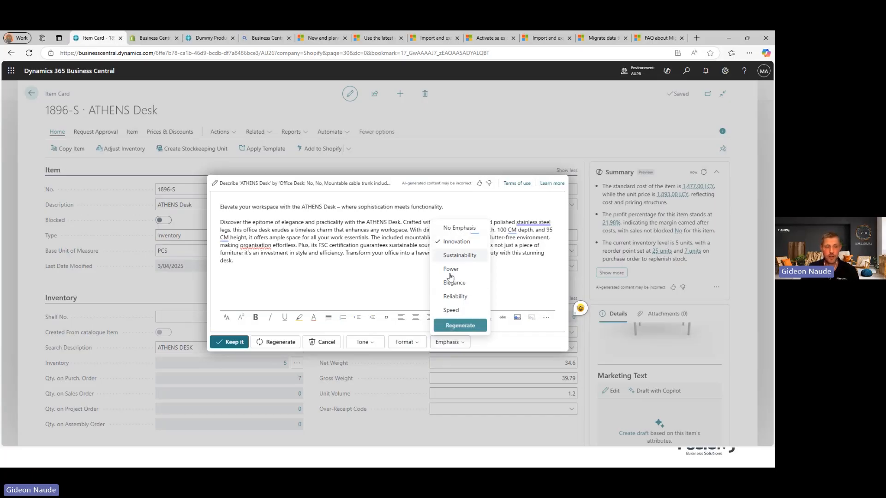
left_click(411, 343)
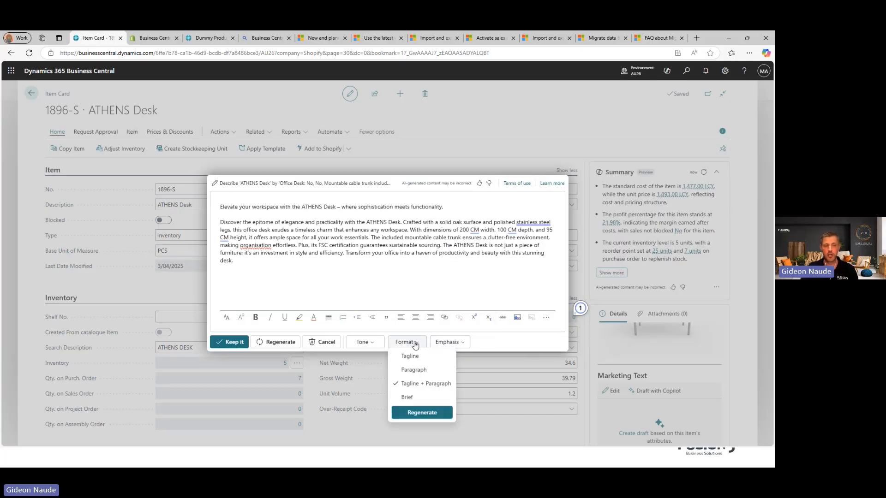
left_click(377, 346)
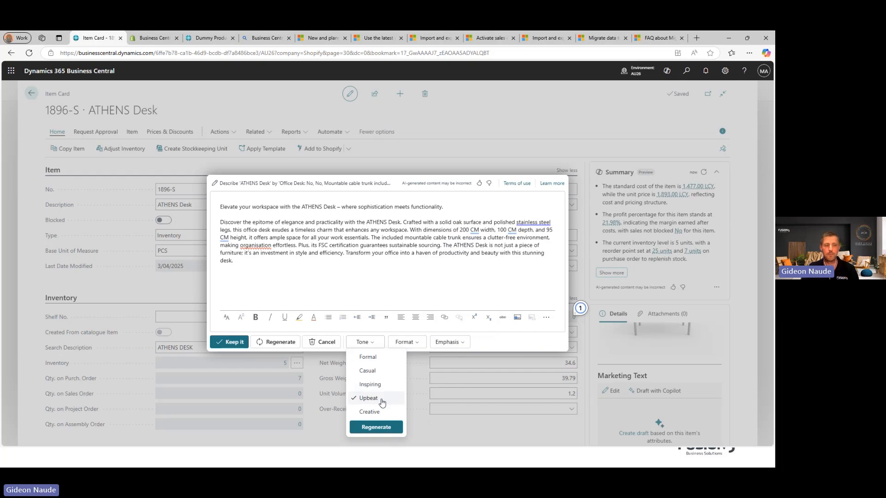
left_click(375, 427)
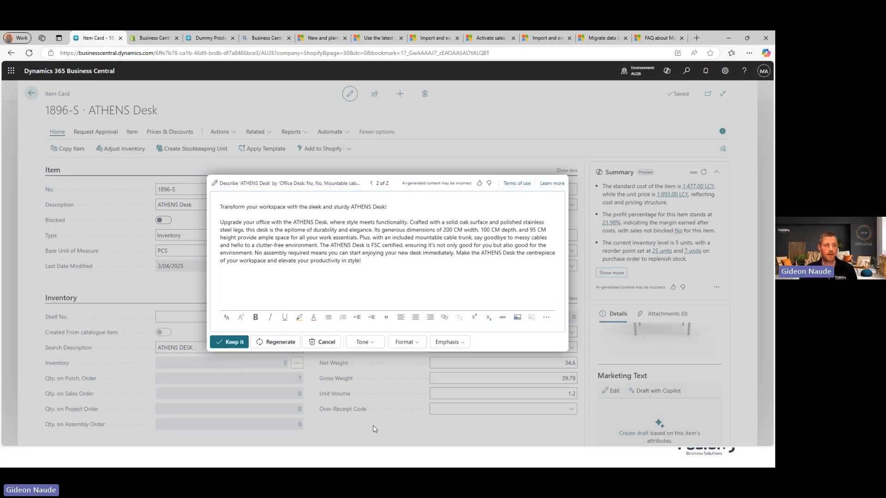
left_click(376, 268)
type("f")
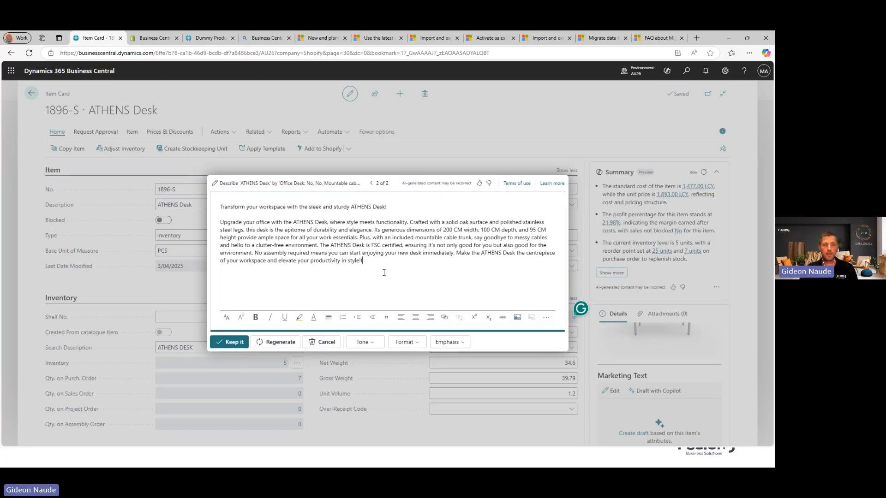
type("fffff")
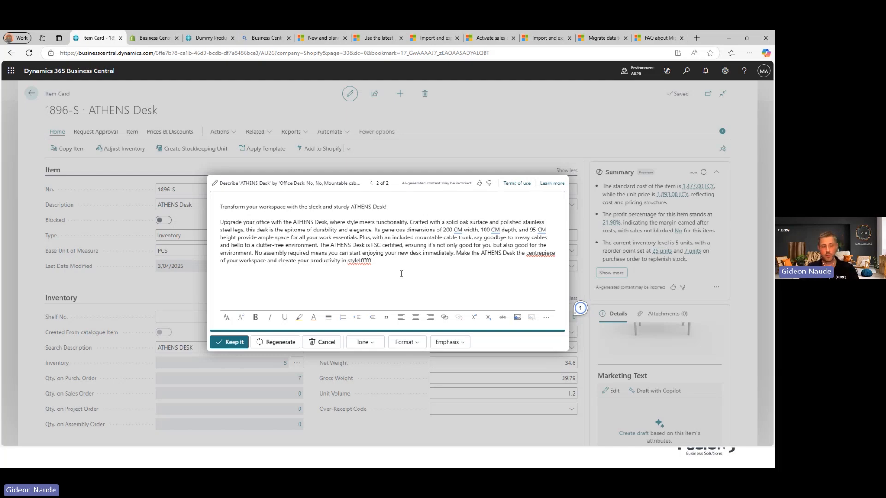
left_click(231, 342)
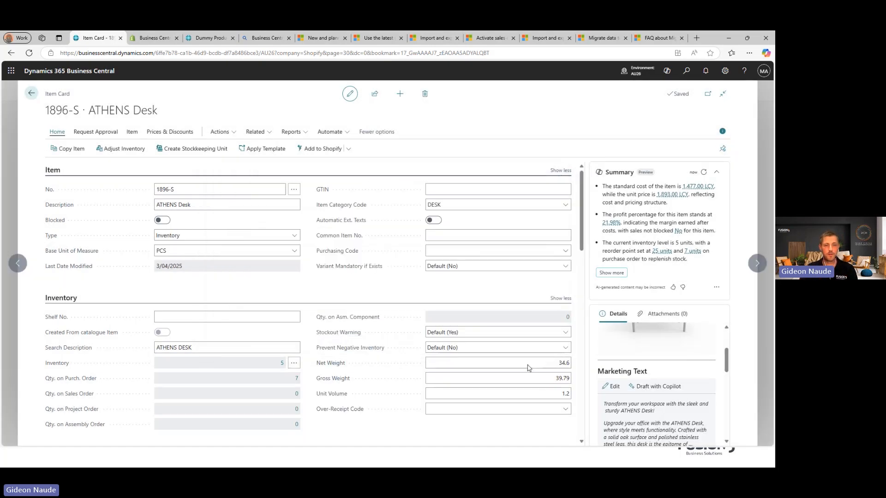
scroll(709, 359, "down", 3)
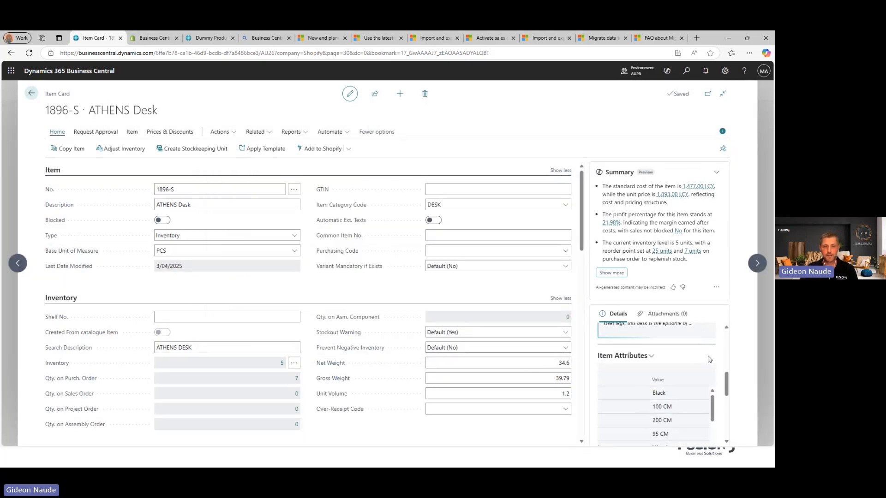
scroll(709, 359, "up", 3)
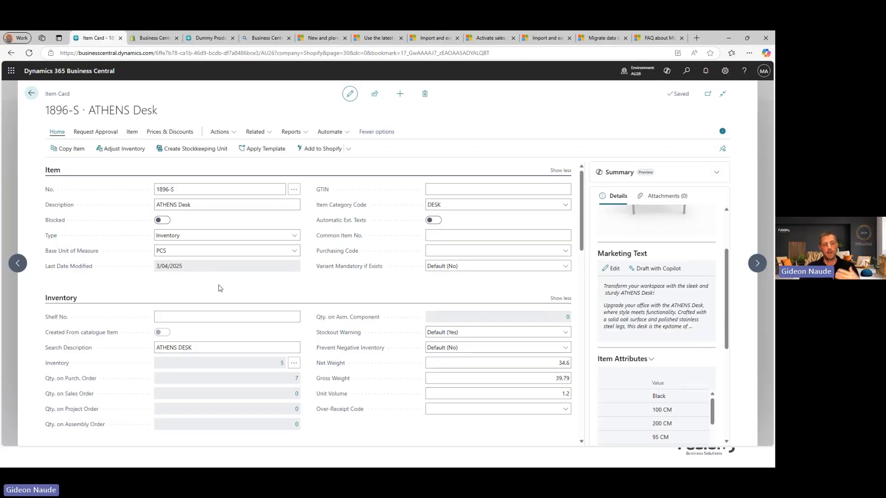
left_click(293, 364)
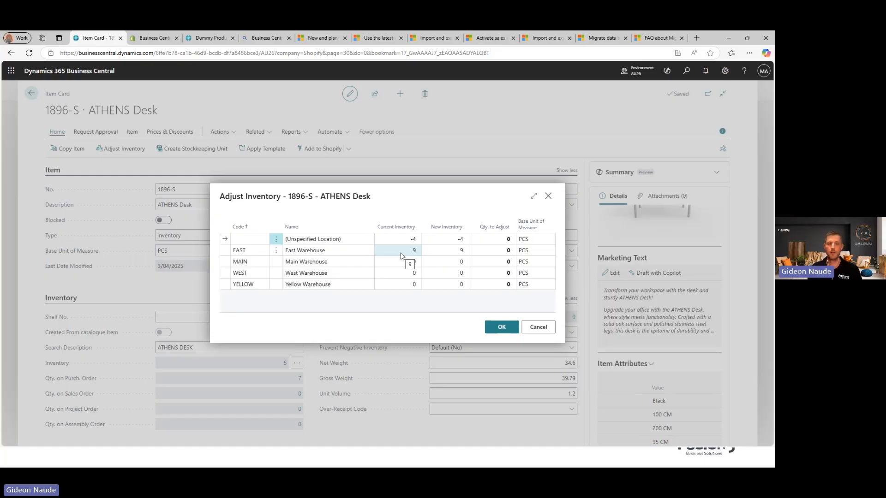
left_click(538, 327)
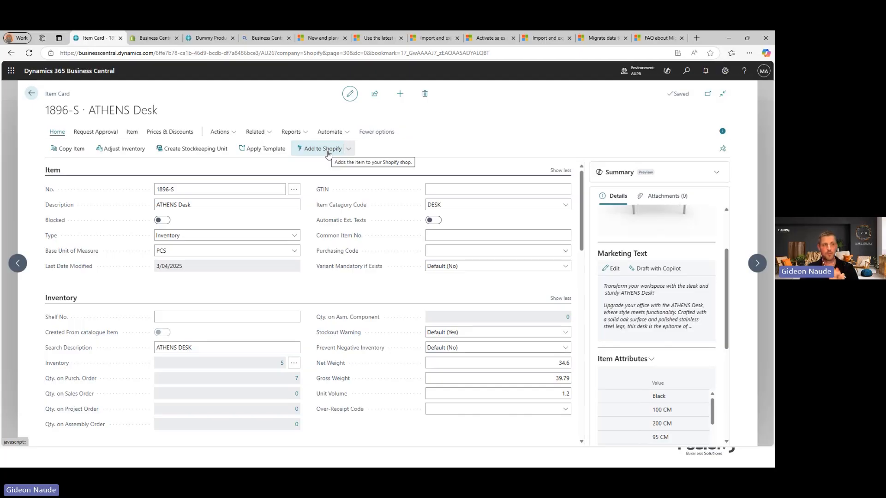
left_click(199, 41)
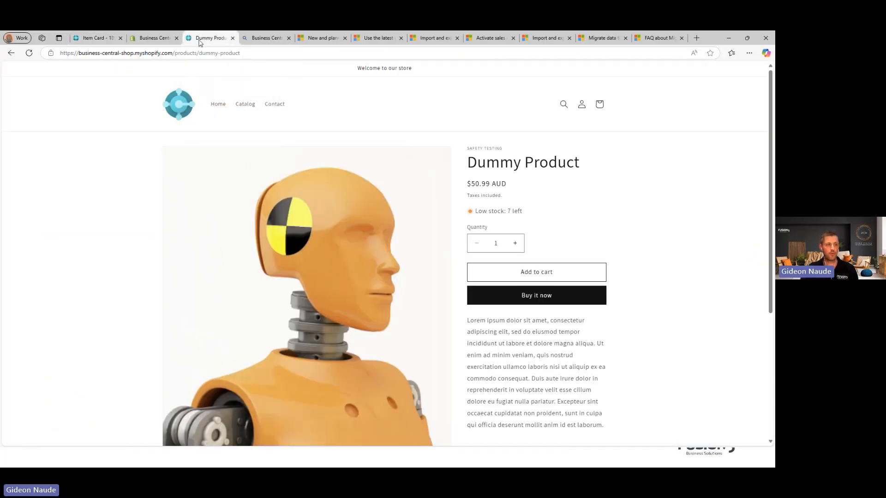
left_click(179, 103)
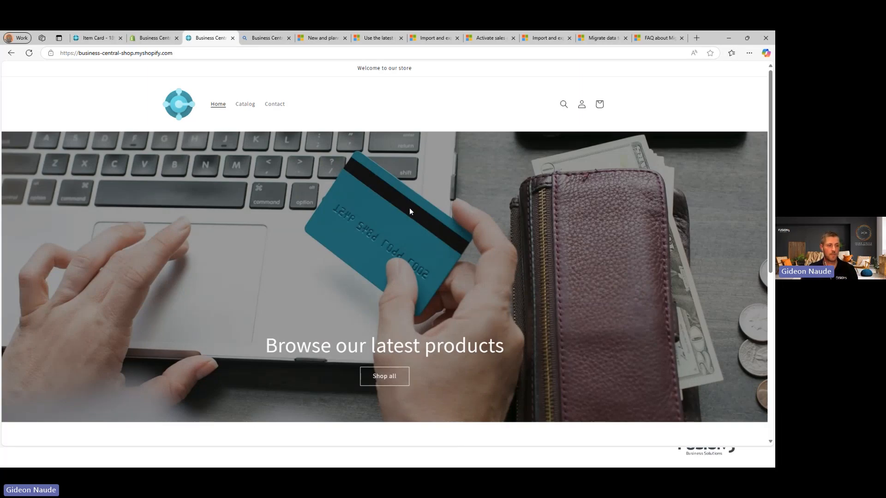
scroll(409, 208, "down", 5)
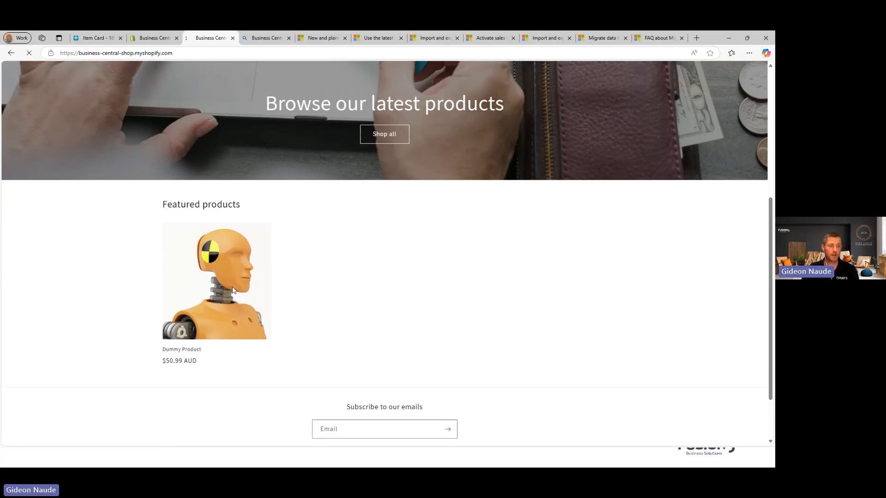
left_click(233, 291)
scroll(679, 217, "down", 1)
scroll(680, 189, "up", 1)
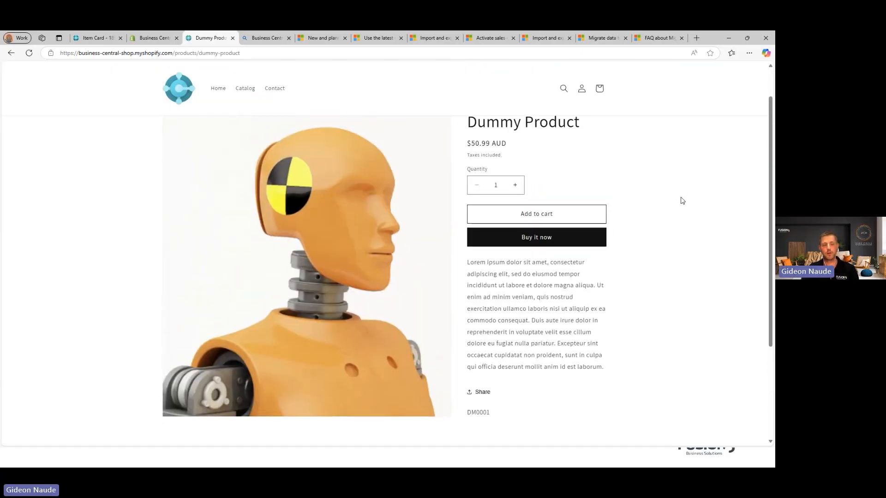
scroll(681, 201, "up", 1)
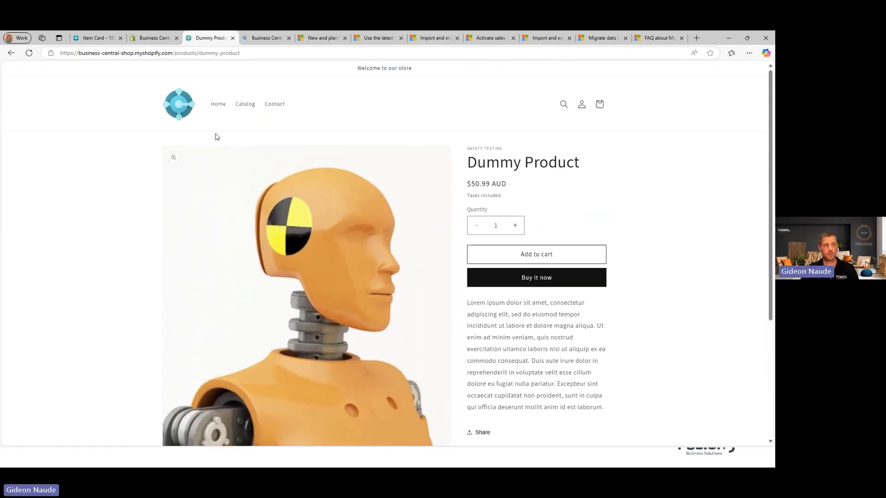
left_click(186, 105)
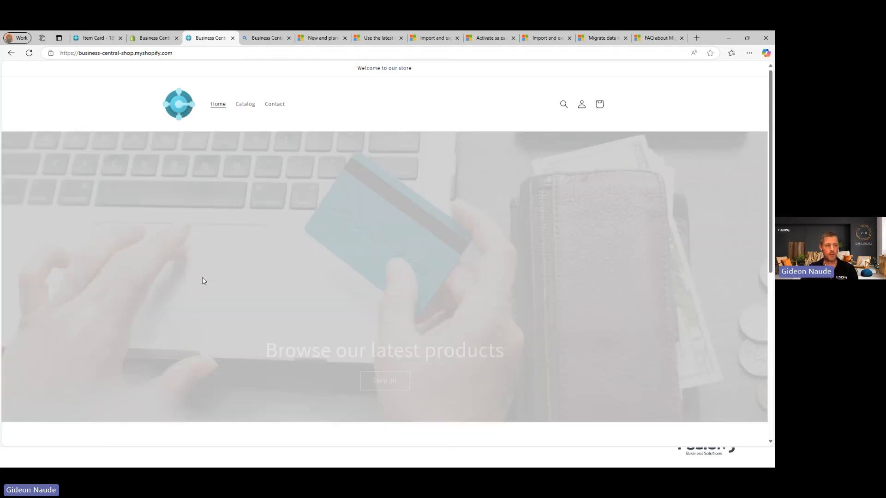
scroll(291, 363, "down", 4)
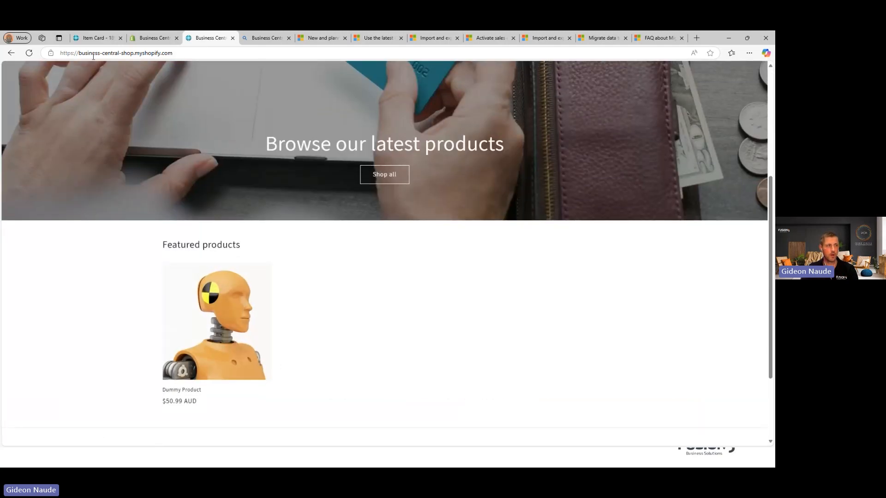
left_click(94, 40)
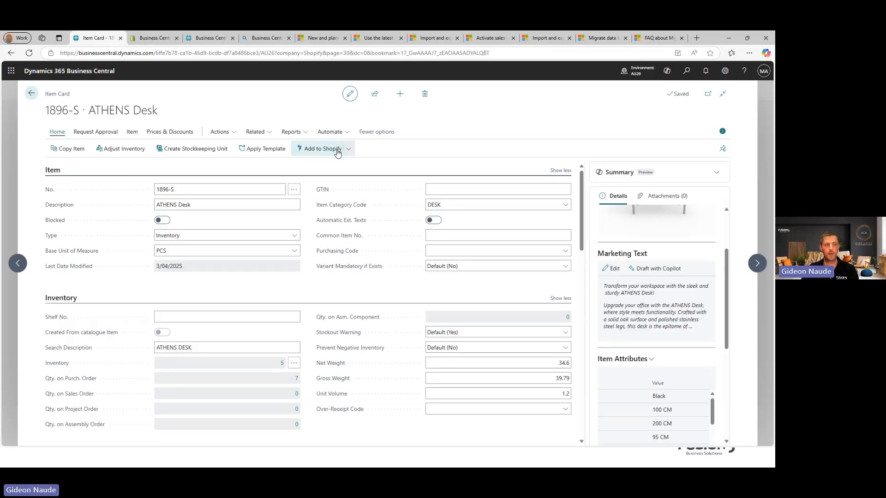
Step: Add the ATHENS Desk to Shopify as an active product and see it listed at $1,893.00 AUD
left_click(349, 152)
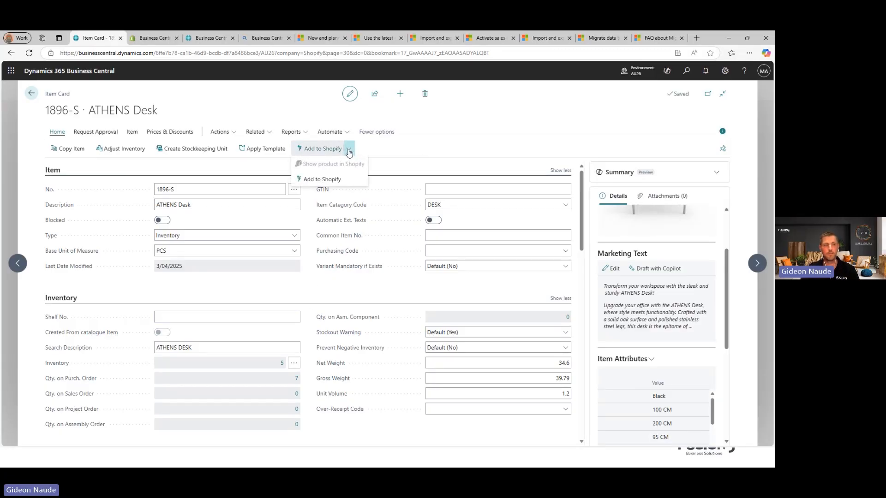
left_click(319, 179)
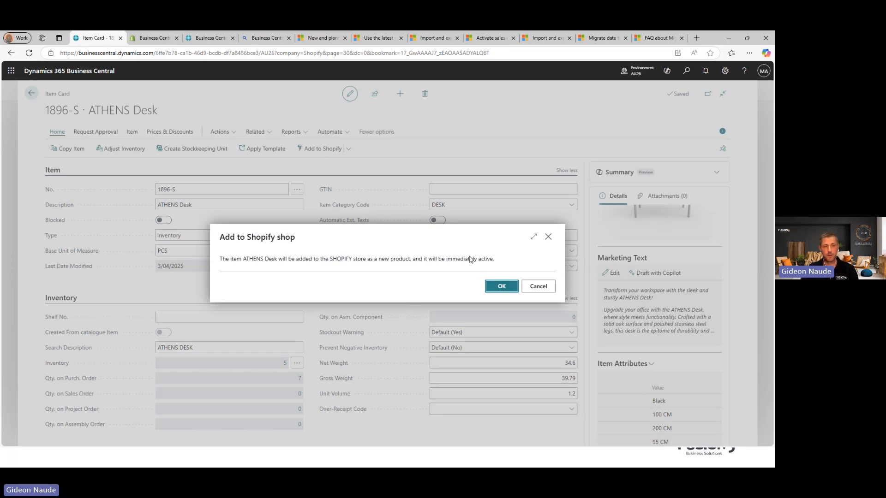
left_click(502, 287)
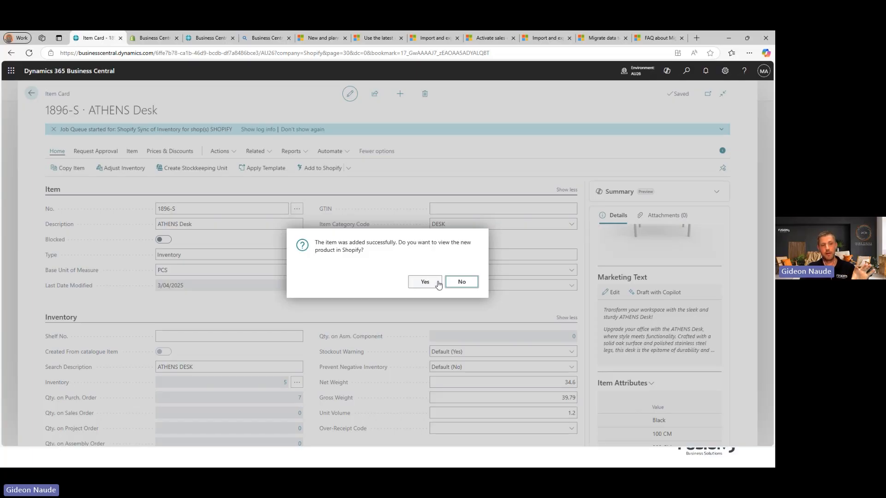
left_click(461, 286)
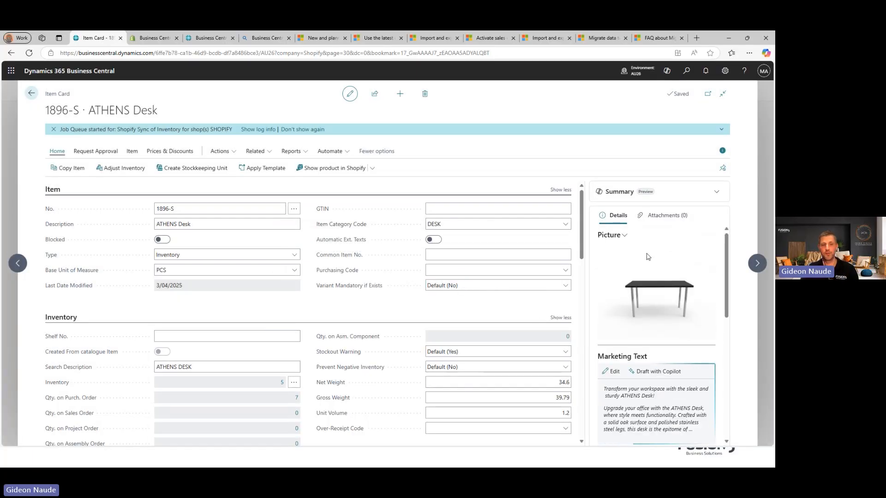
scroll(696, 353, "down", 2)
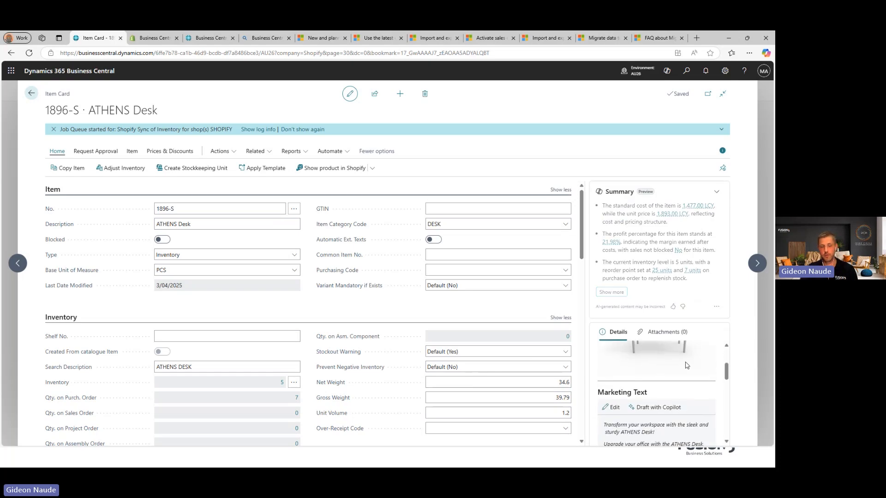
left_click(211, 38)
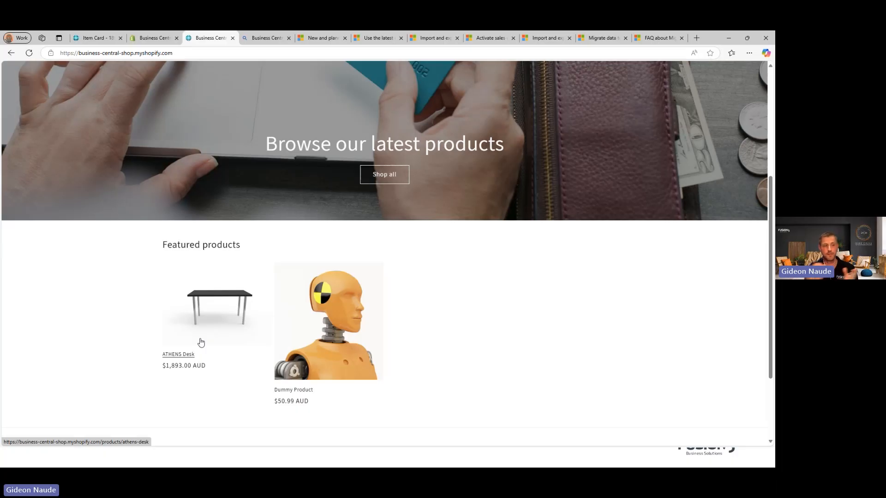
Step: Review the ATHENS Desk page's $1,893.00 AUD price, description, item attributes and code 1896-S
left_click(201, 342)
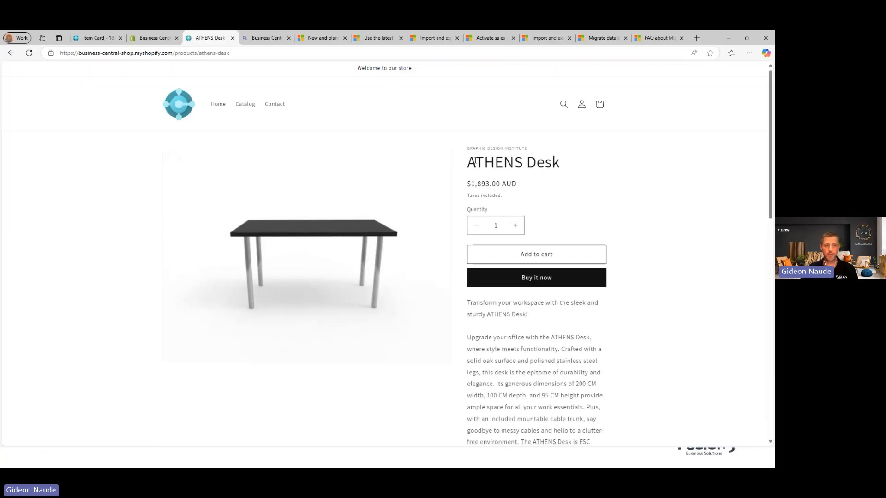
left_click_drag(474, 162, 514, 163)
scroll(515, 233, "down", 1)
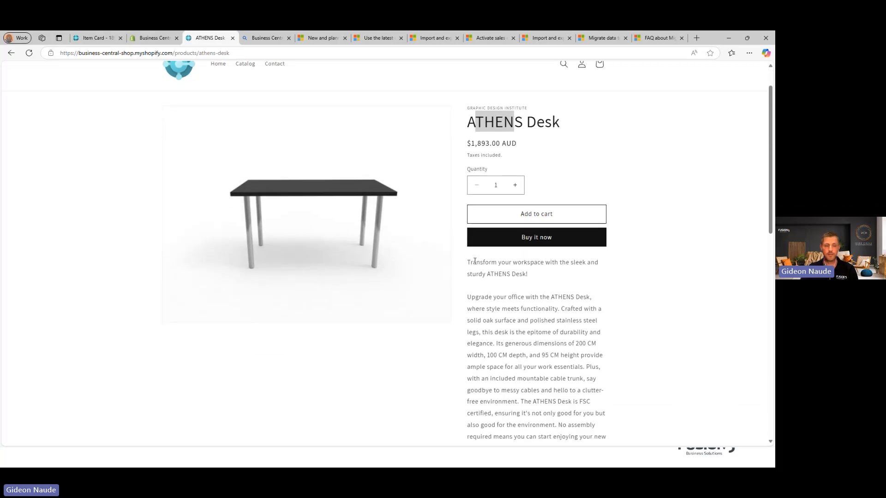
left_click_drag(475, 261, 552, 368)
scroll(569, 353, "down", 3)
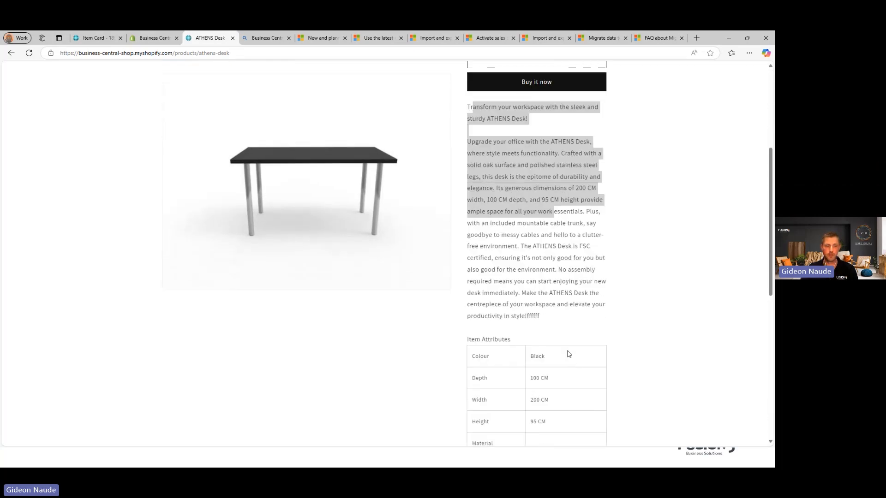
double_click(531, 316)
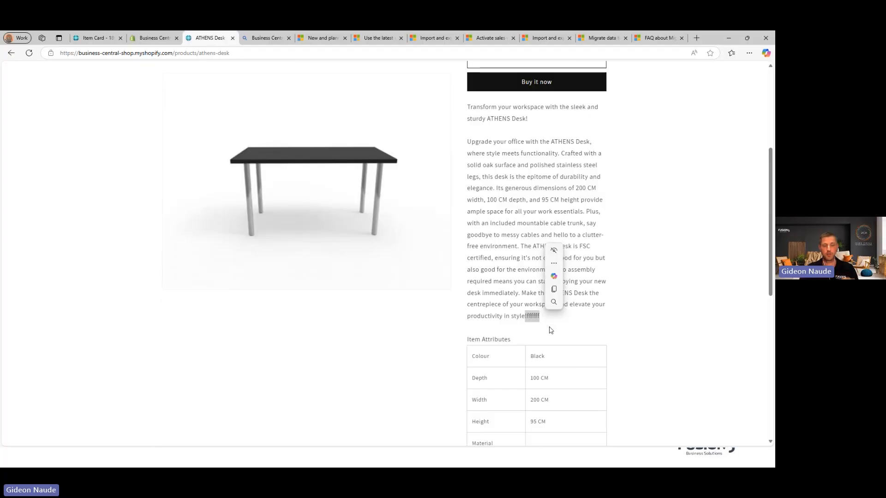
scroll(561, 336, "down", 3)
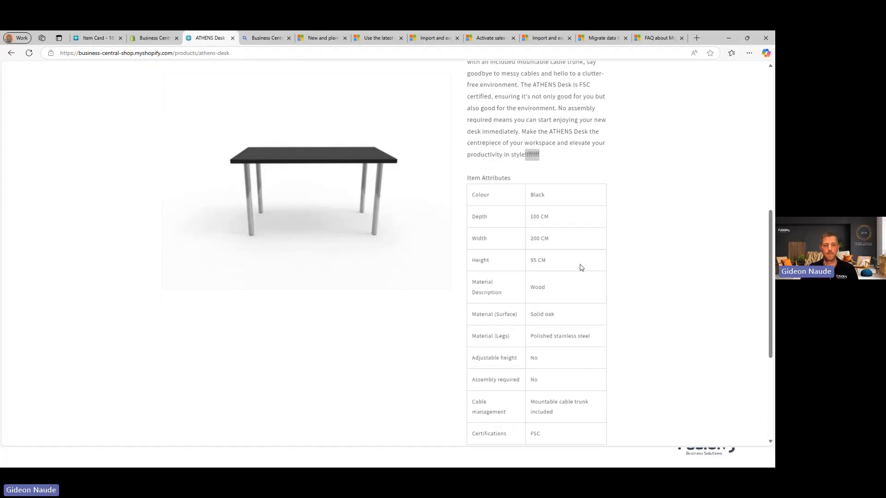
scroll(573, 291, "down", 2)
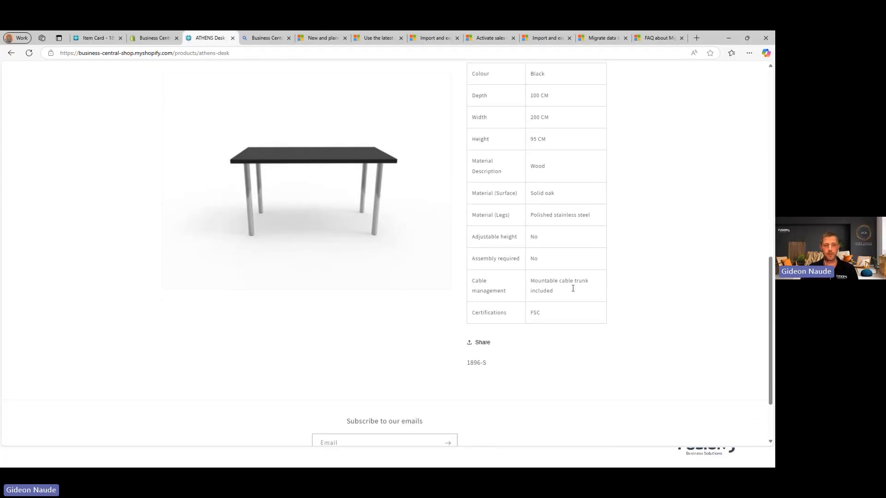
left_click_drag(471, 363, 481, 364)
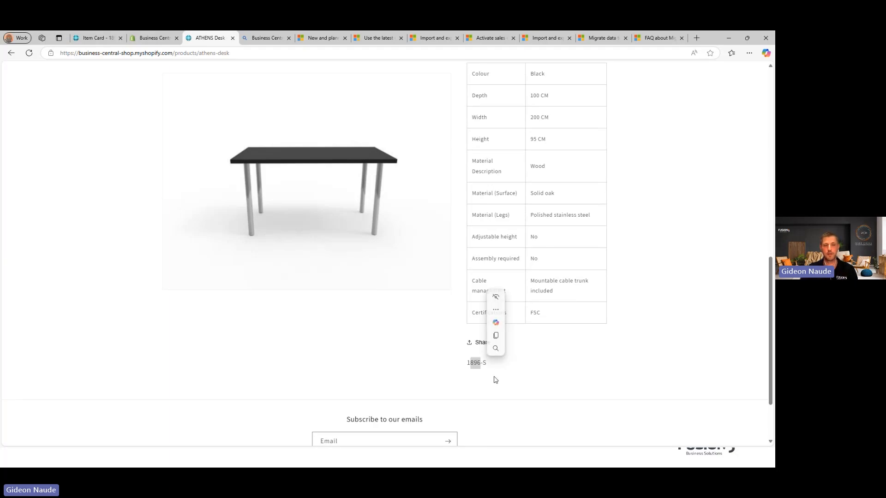
scroll(501, 369, "up", 9)
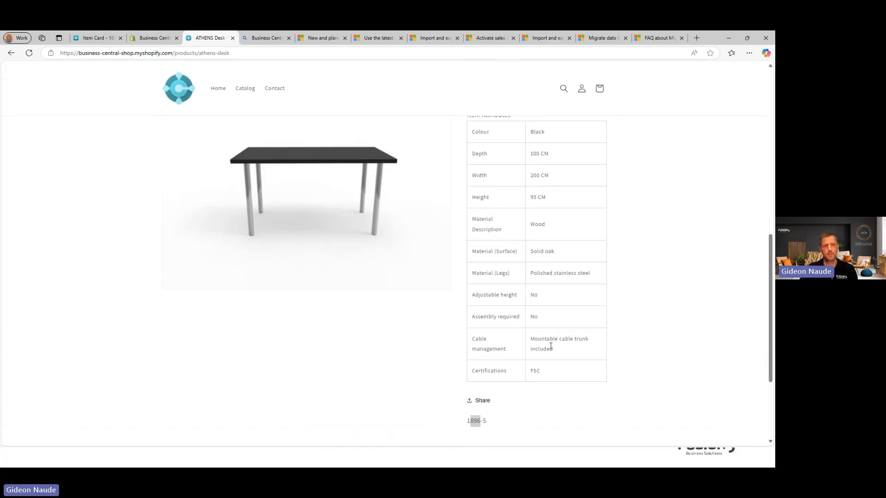
scroll(571, 344, "up", 2)
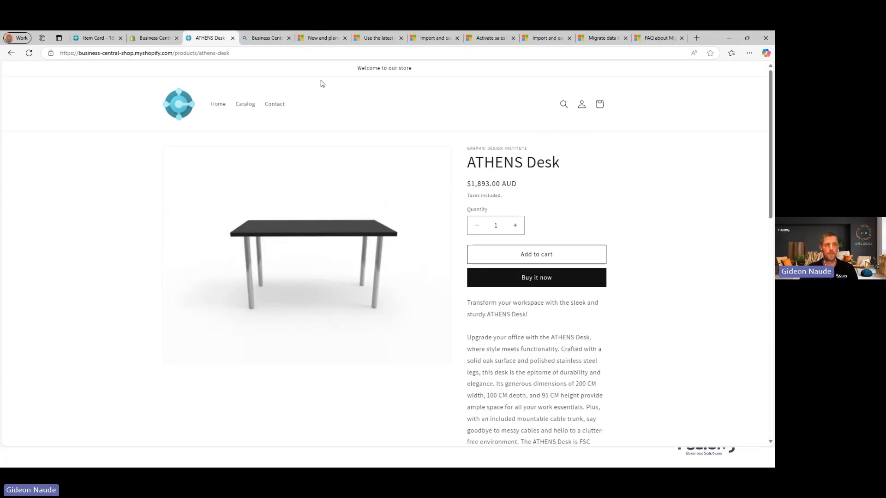
Step: Return to the Shopify admin Home page for Business Central Shop
left_click(158, 39)
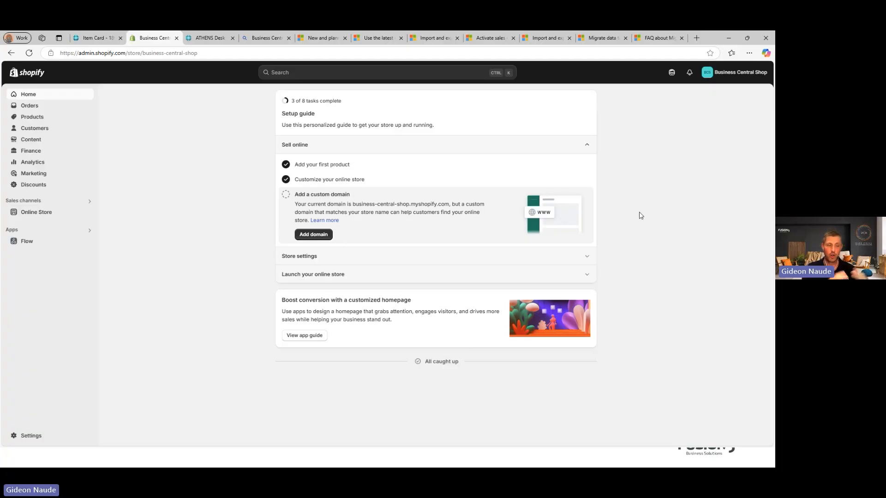
Step: Customize the Dawn theme's Default product template, previewing the ATHENS Desk
left_click(57, 213)
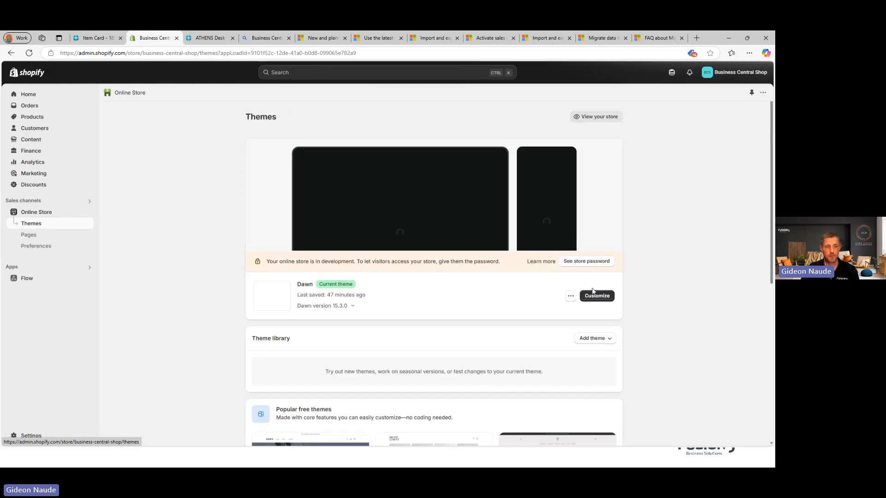
left_click(595, 296)
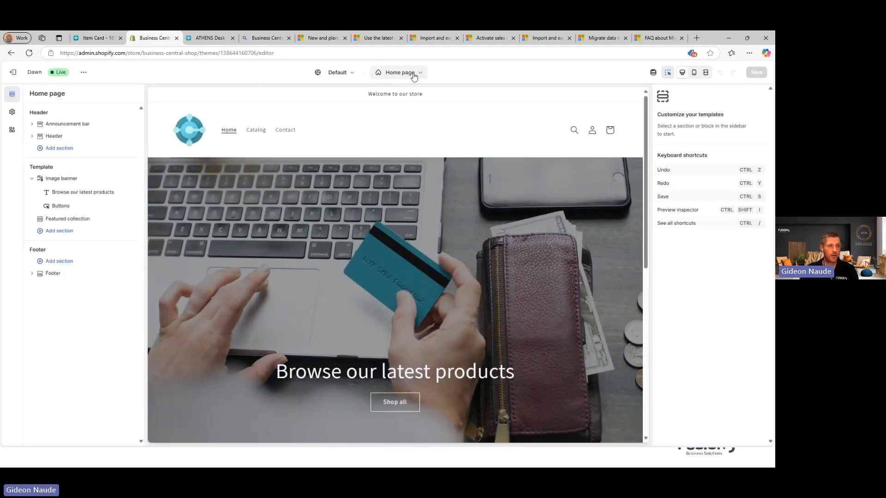
left_click(414, 77)
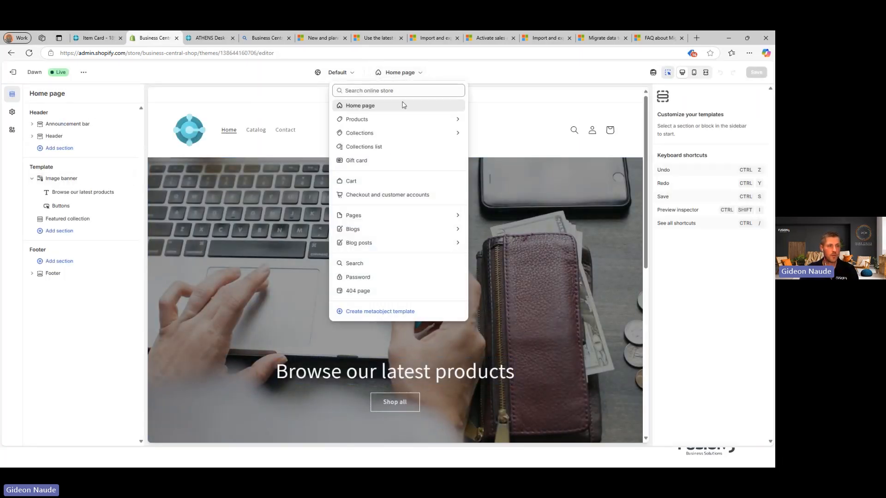
left_click(369, 118)
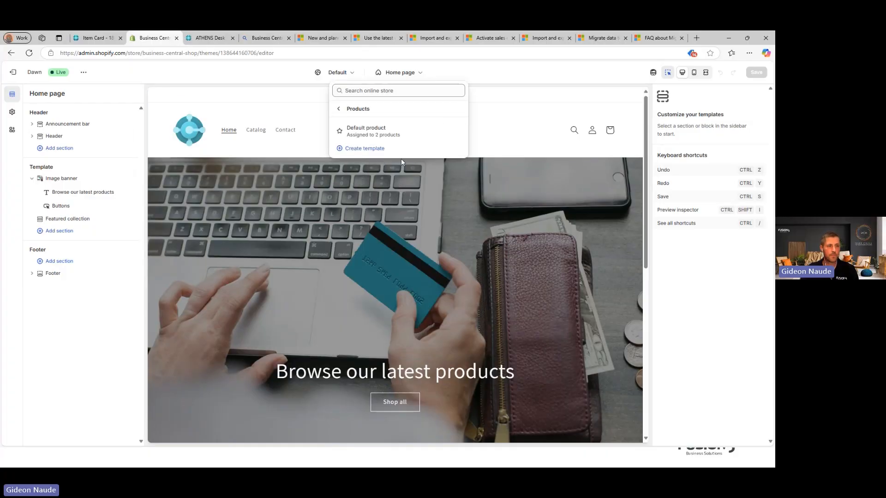
left_click(363, 132)
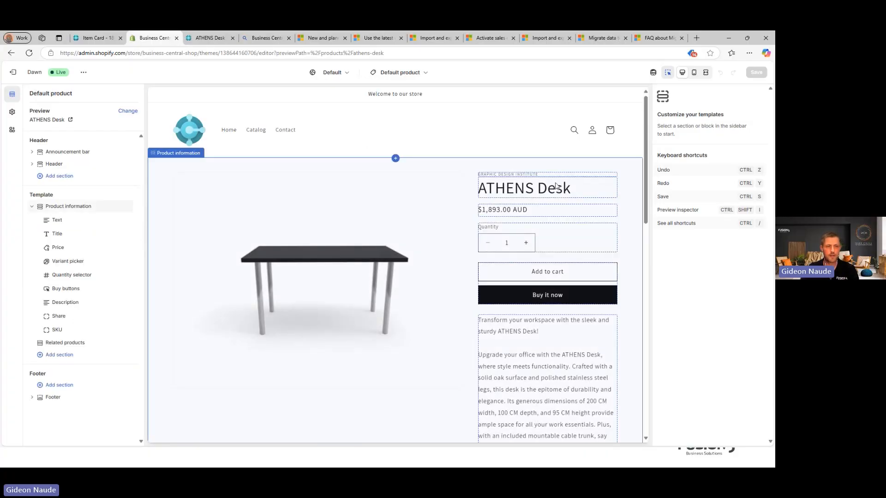
scroll(519, 212, "down", 4)
scroll(517, 221, "up", 3)
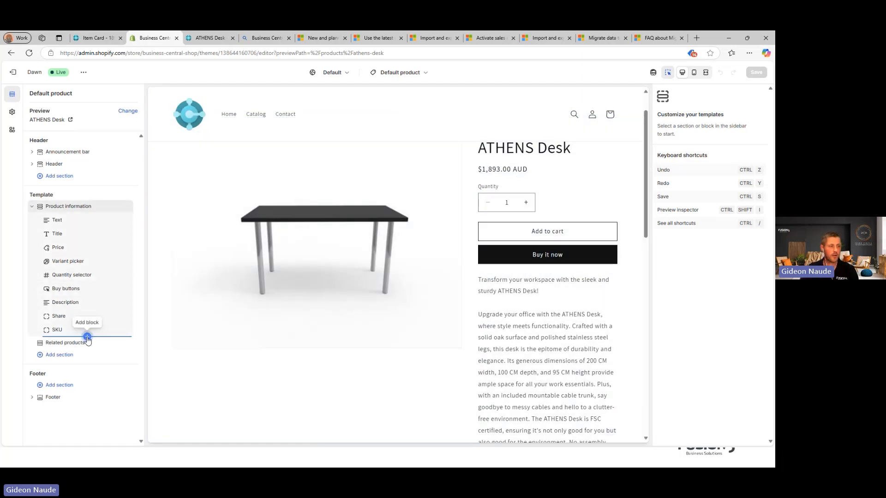
Step: Add an Inventory status block between Price and Variant picker and save the Dawn theme
left_click(87, 337)
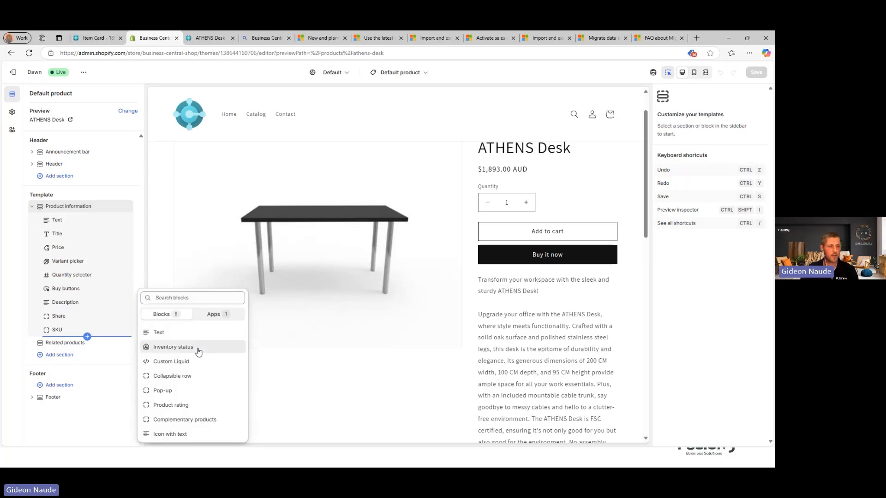
left_click(98, 342)
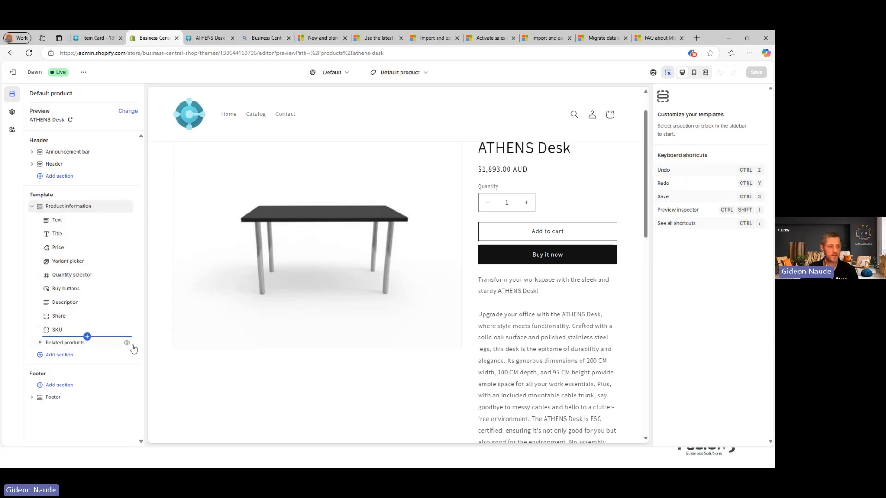
left_click(87, 337)
left_click(180, 348)
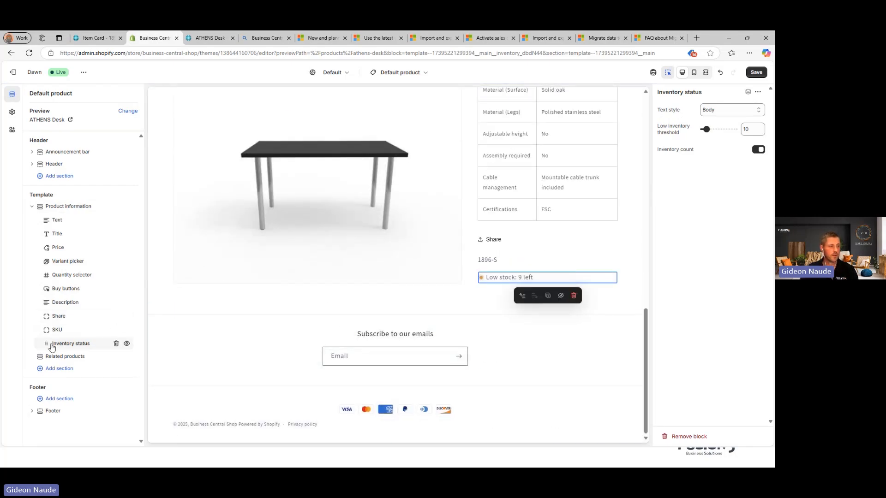
left_click_drag(52, 348, 40, 264)
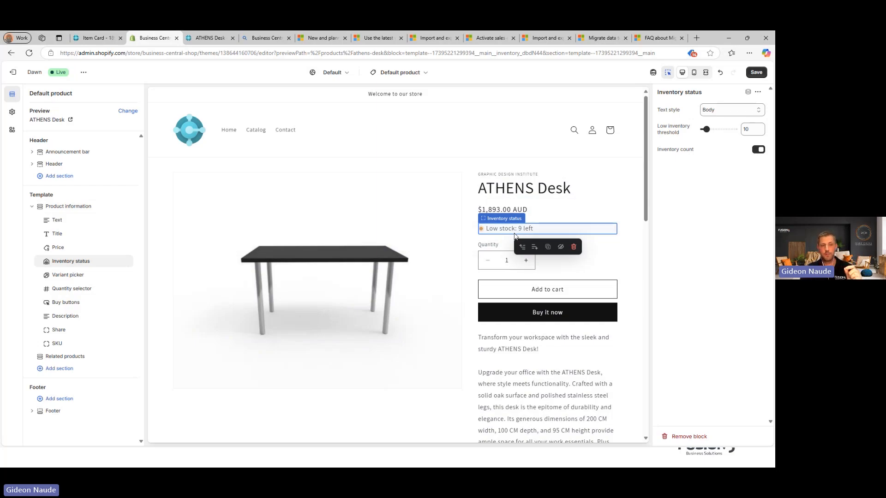
key("ctrl+s")
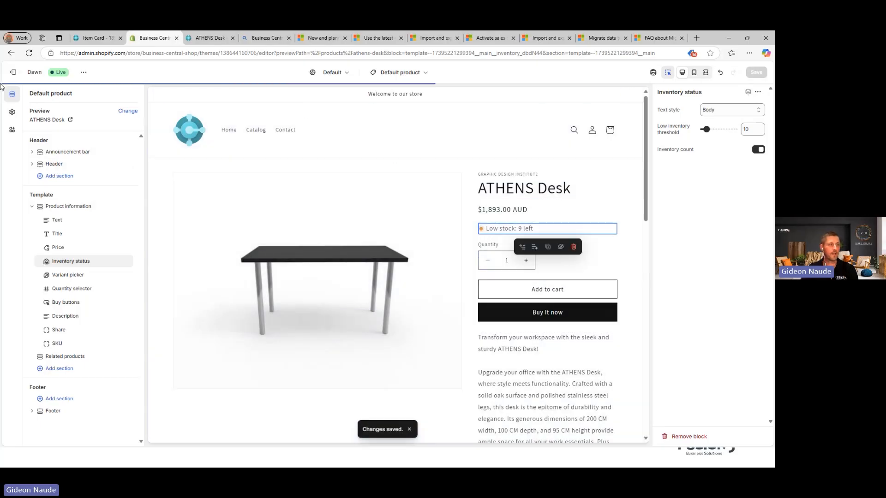
left_click(12, 72)
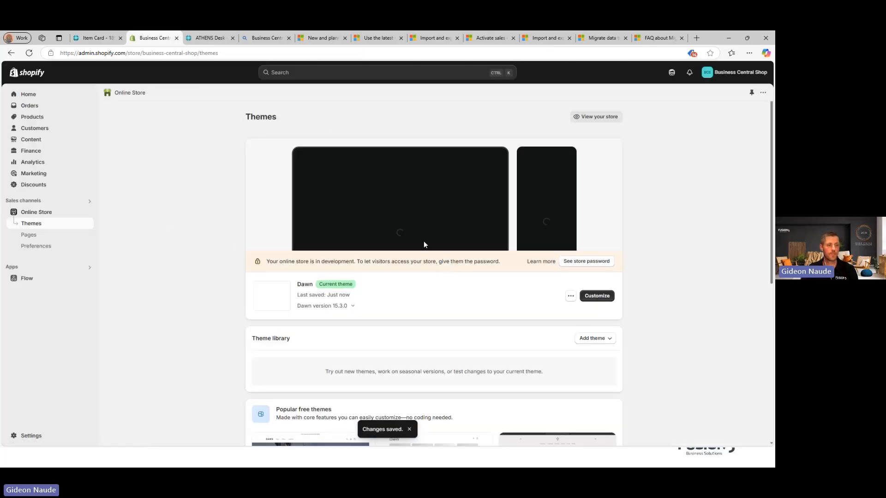
Step: Add one ATHENS Desk to the storefront cart and view the cart at $1,893.00
left_click(211, 38)
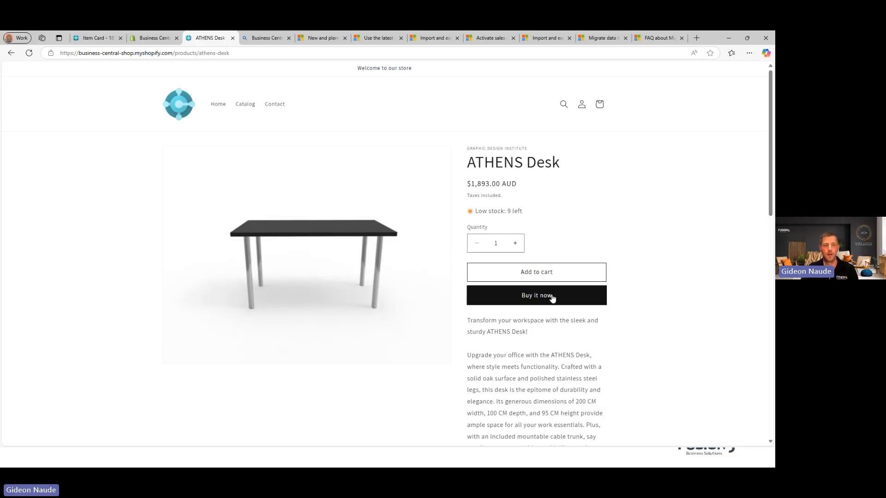
left_click(538, 273)
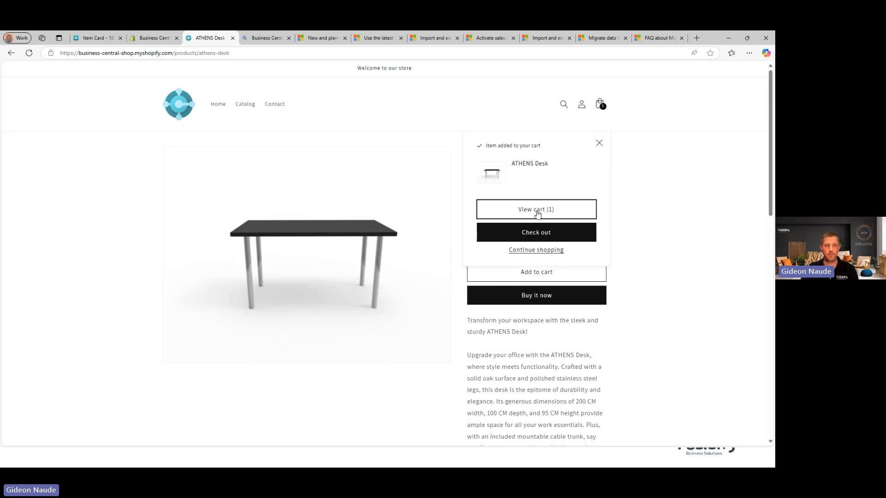
left_click(538, 213)
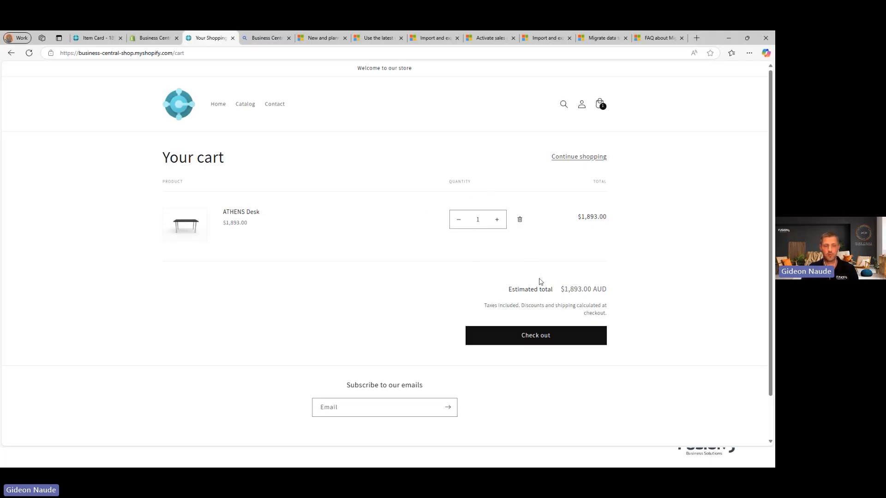
Step: Start checkout and fill contact and delivery details from saved autofill
left_click(523, 344)
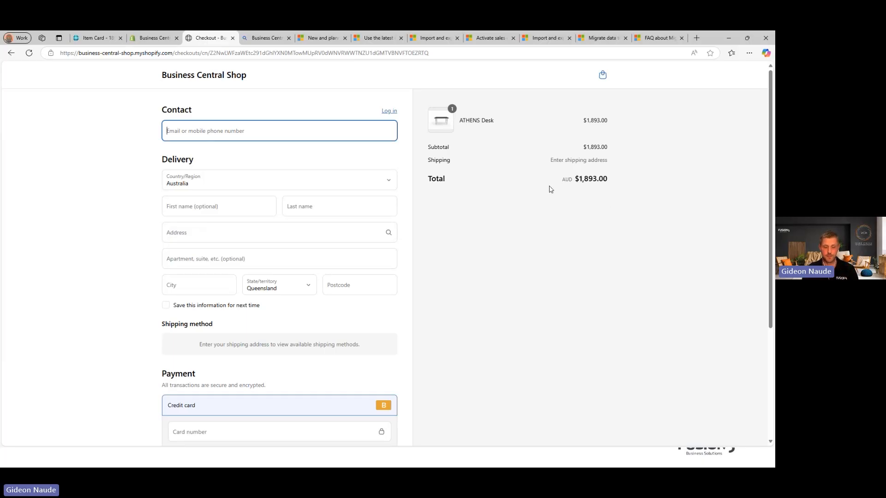
type("C")
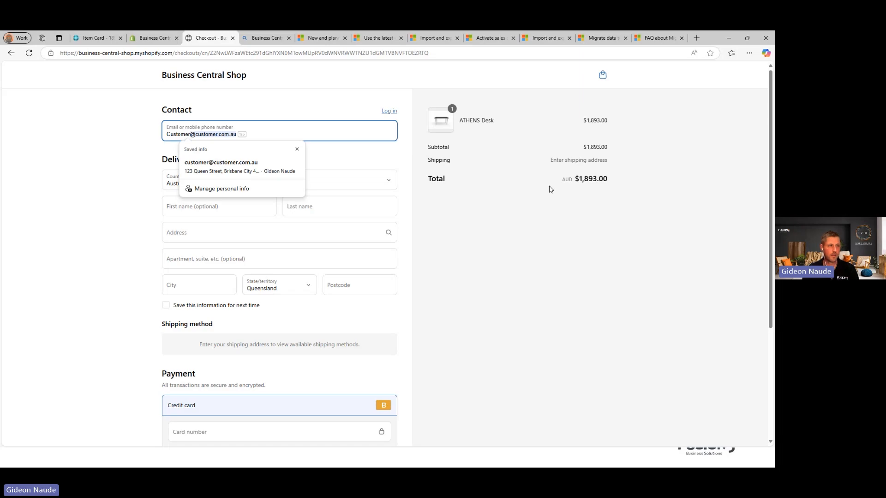
left_click(233, 169)
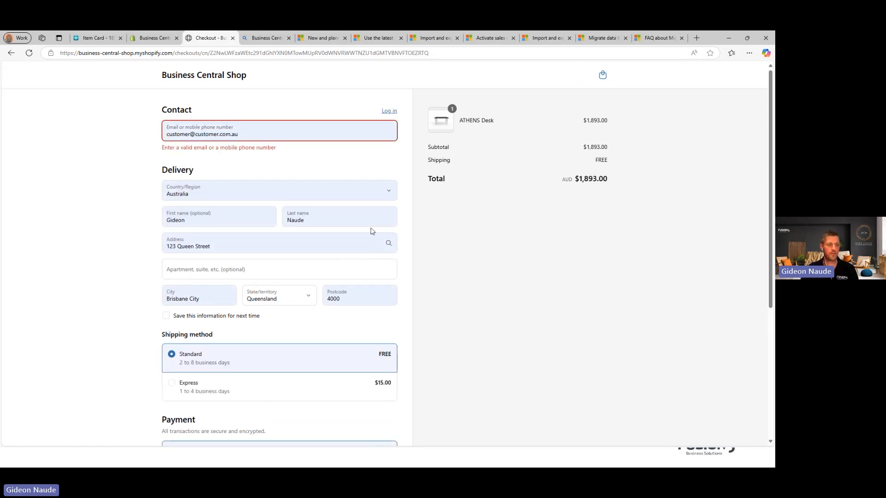
scroll(372, 232, "down", 3)
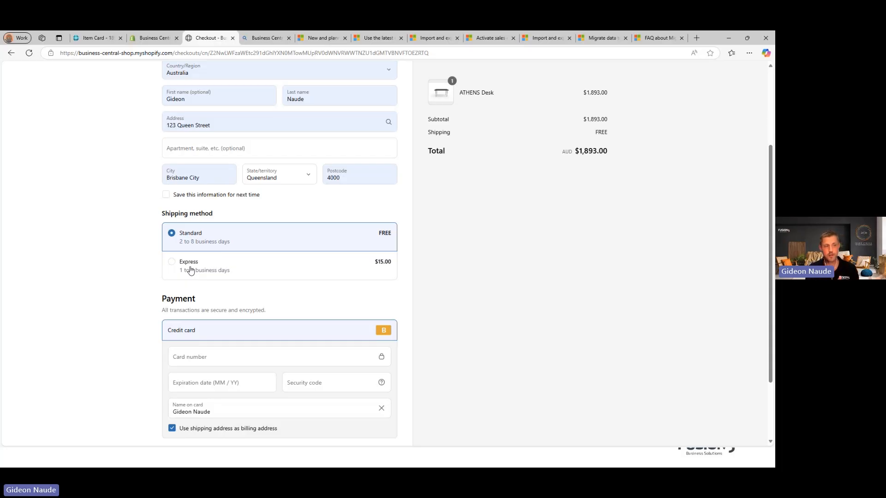
scroll(217, 277, "down", 2)
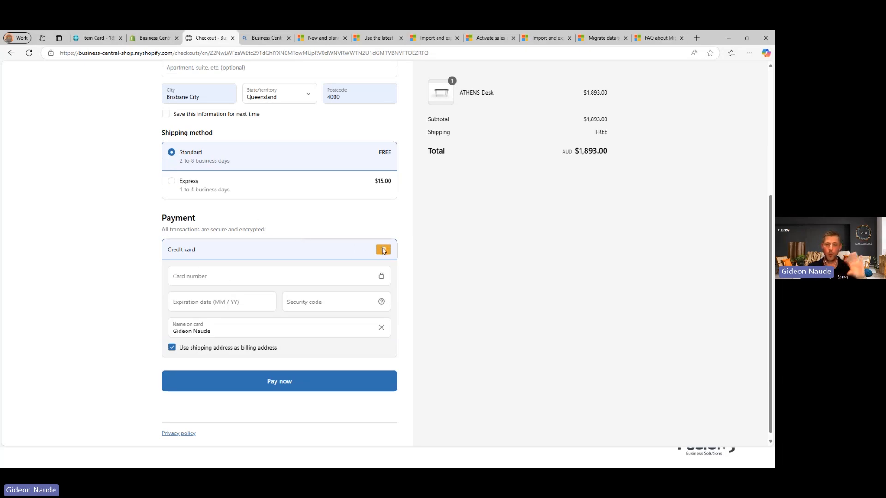
Step: Enter the test card number, expiry and security code, then submit payment
left_click(241, 277)
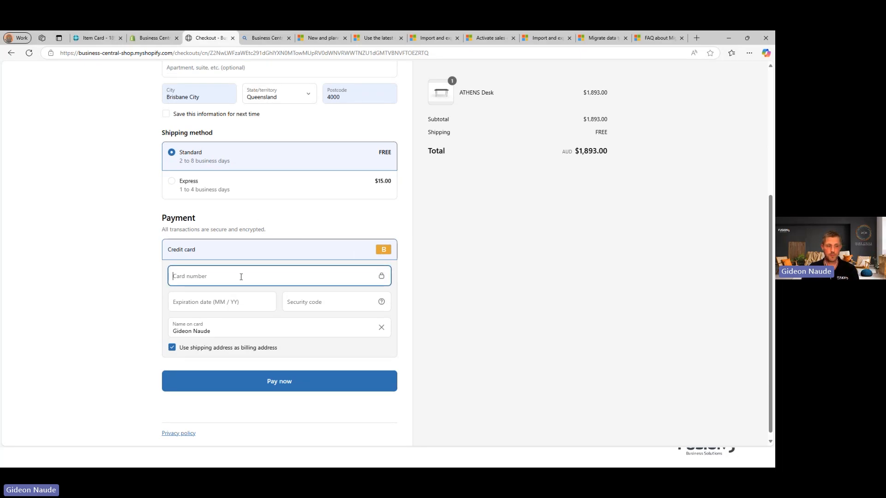
type("1")
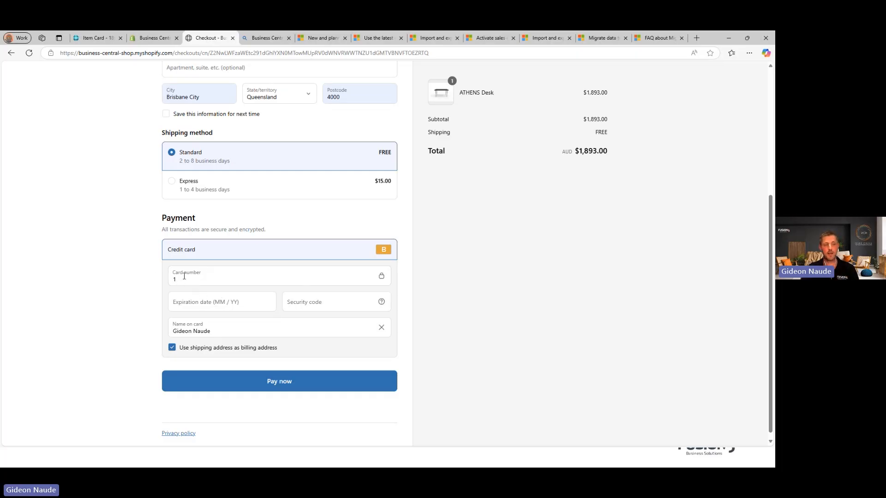
left_click(201, 306)
type("12 / 28")
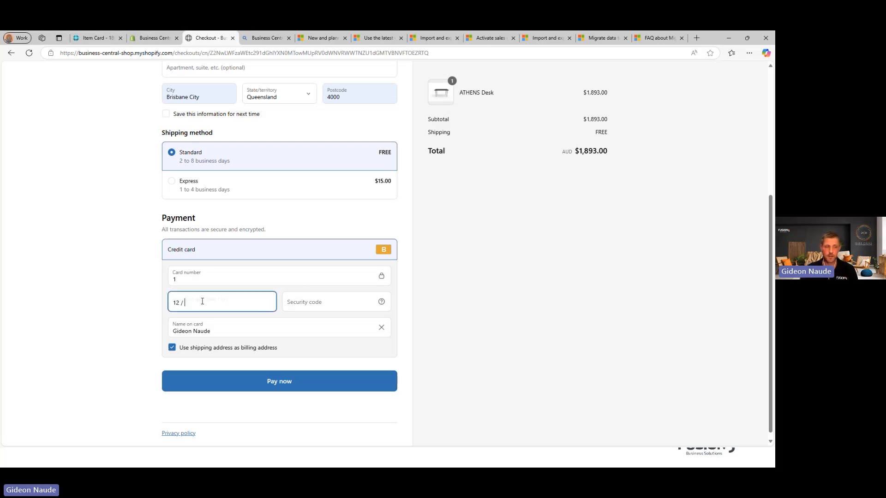
left_click(304, 305)
type("123")
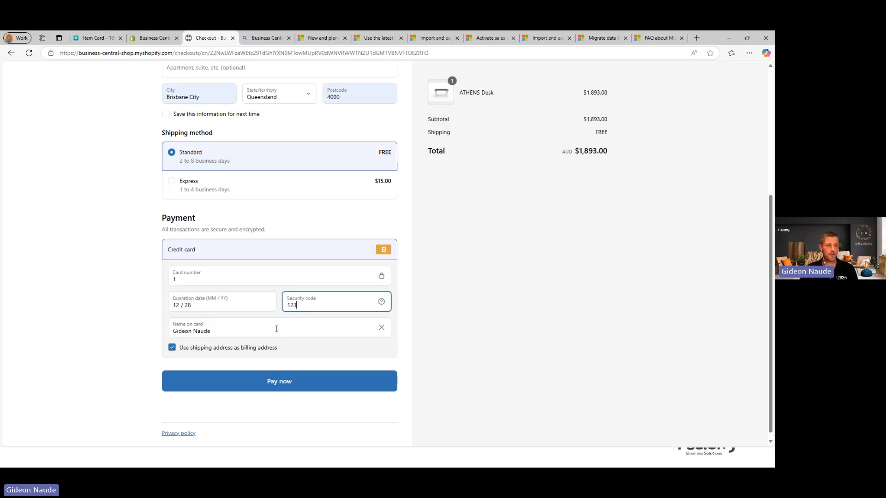
left_click(293, 382)
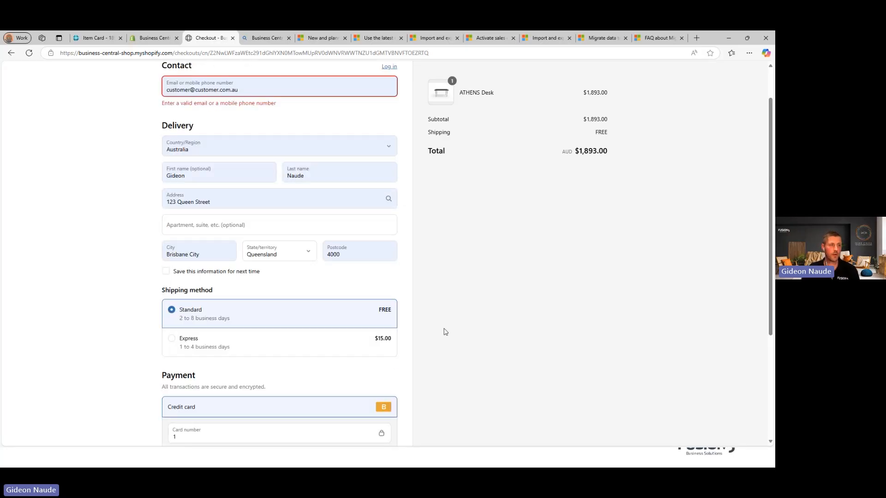
Step: Remove the stray trailing character from the contact email and place the $1,893.00 order
left_click(259, 90)
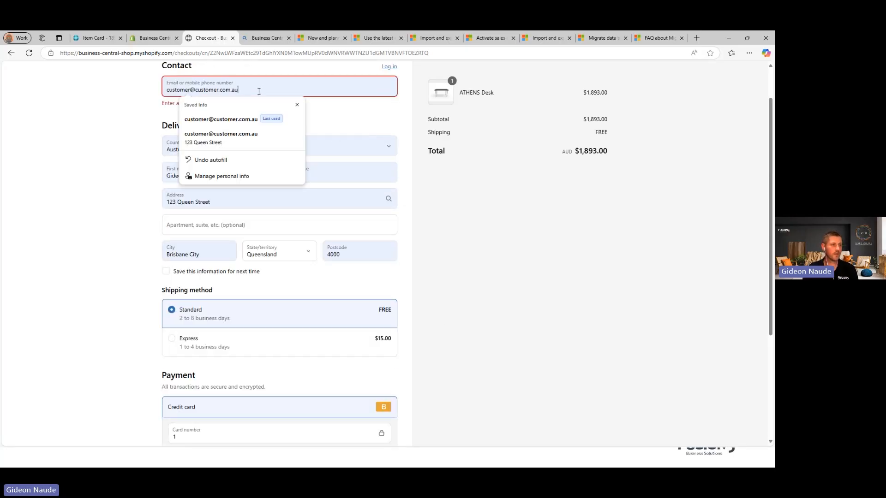
key("BackSpace")
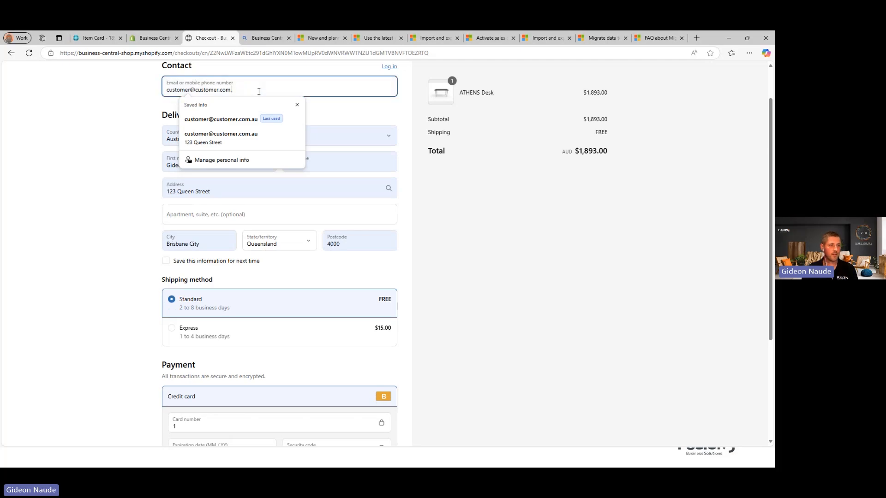
left_click(154, 101)
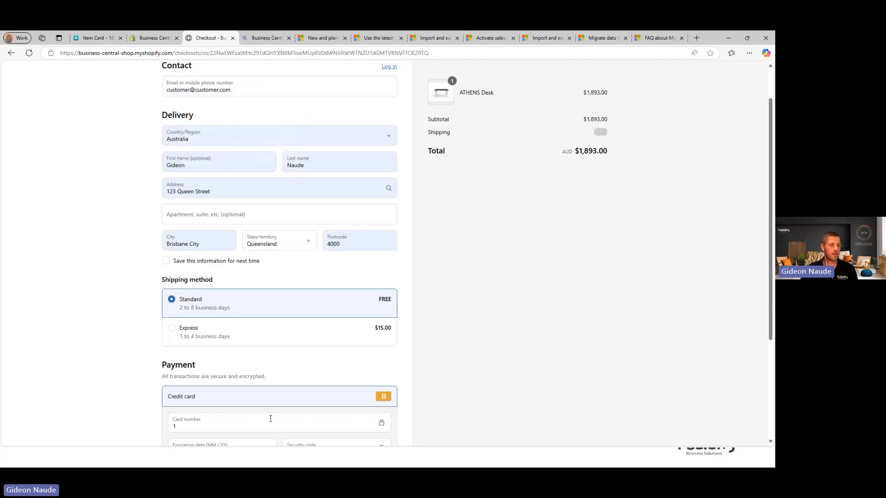
scroll(288, 340, "down", 5)
left_click(237, 384)
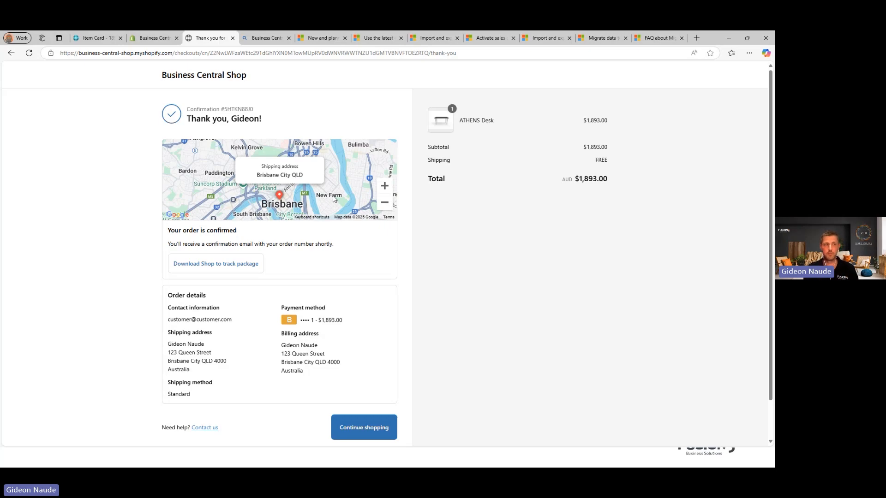
left_click(152, 38)
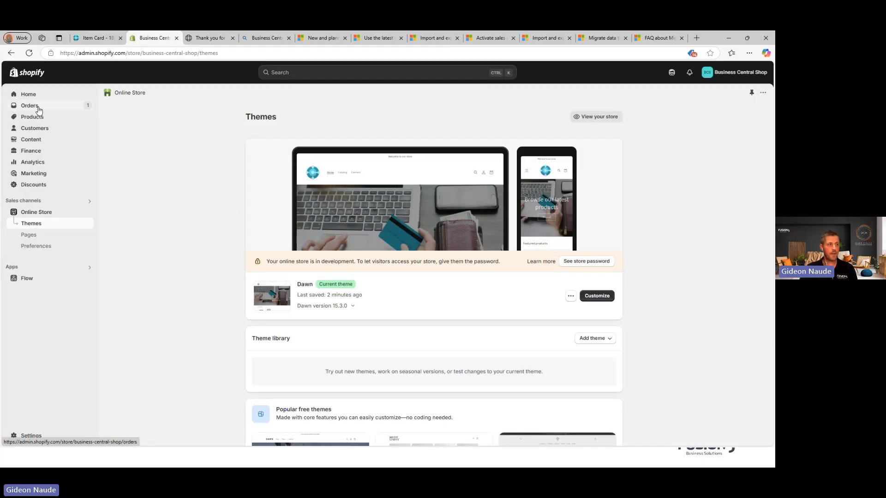
Step: Review paid, unfulfilled order #1001 in Shopify admin, then go back to Business Central's items
left_click(33, 107)
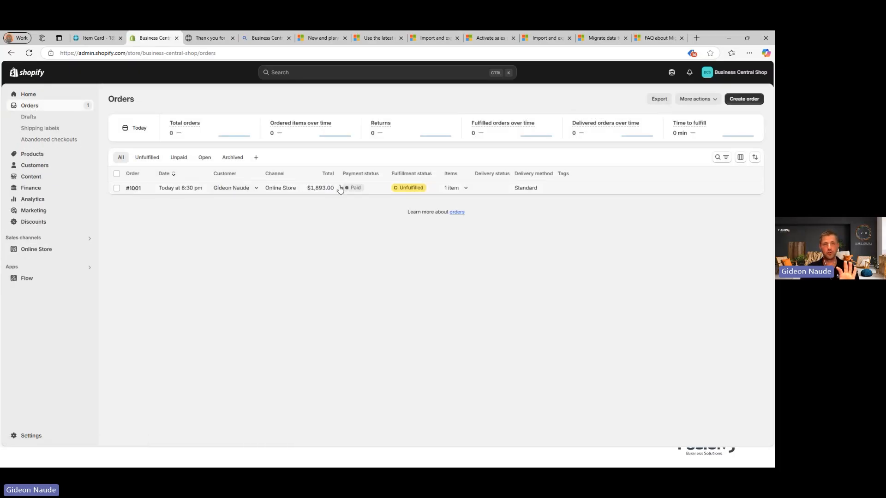
left_click(172, 192)
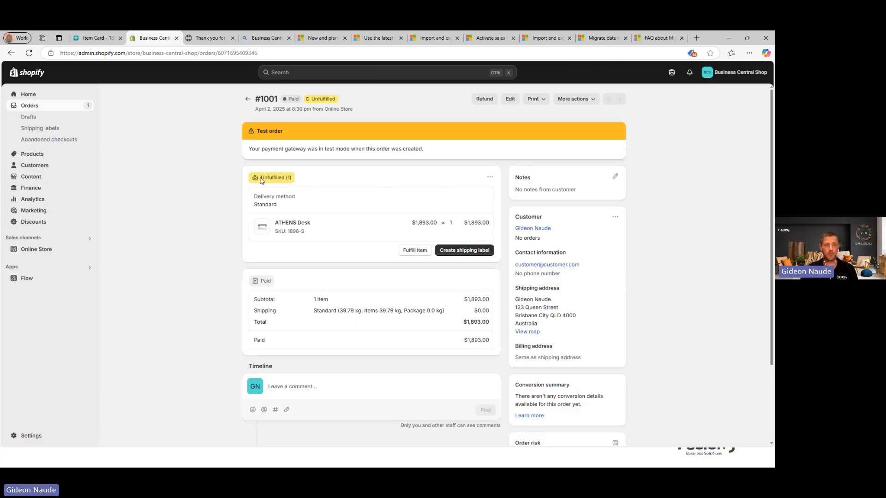
scroll(439, 214, "down", 1)
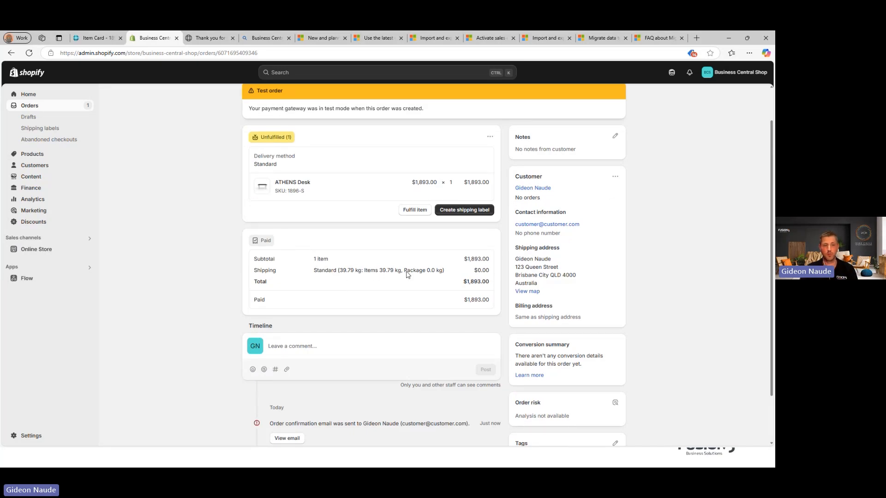
scroll(407, 275, "down", 1)
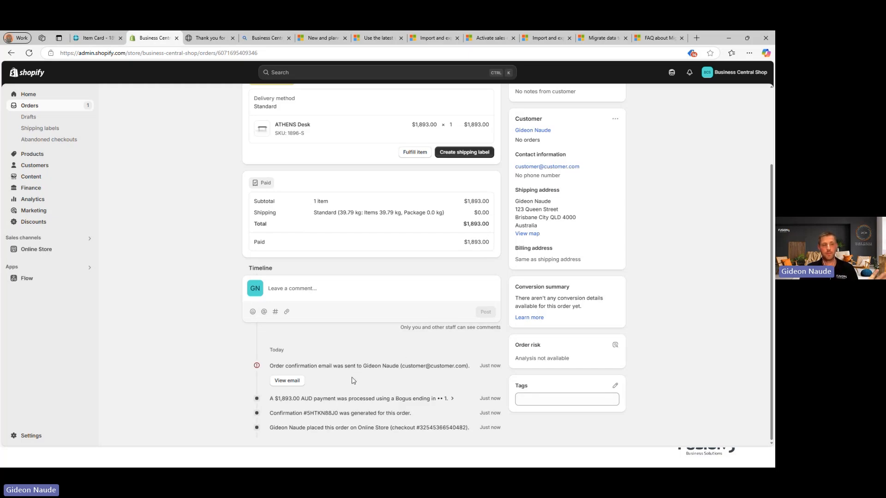
left_click(95, 38)
left_click(33, 94)
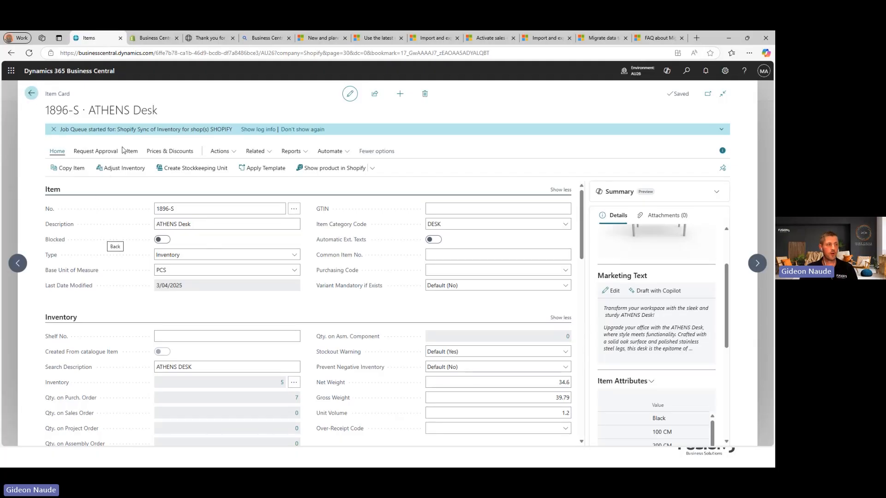
Step: Open the empty Shopify Orders list and launch Sync Orders From Shopify
left_click(285, 95)
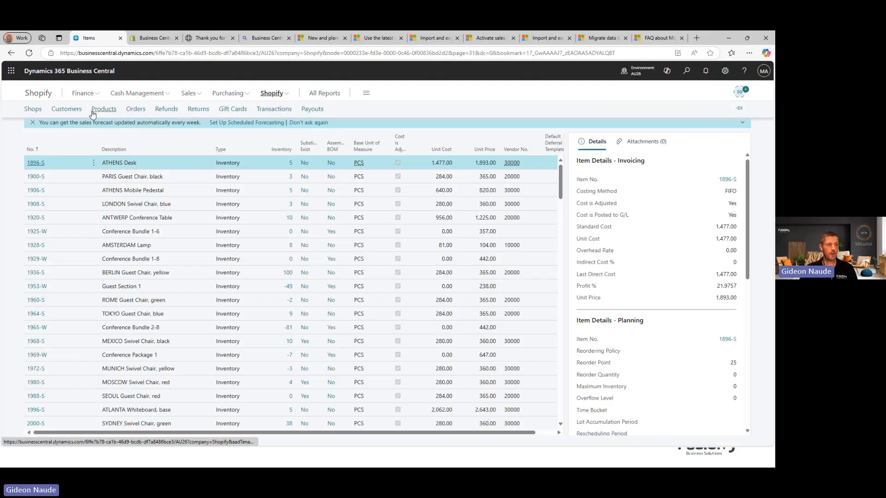
left_click(137, 111)
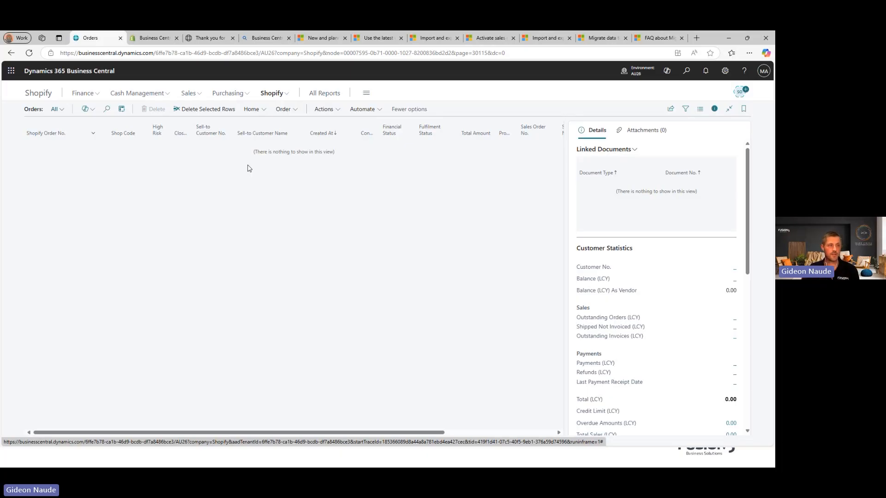
left_click(266, 111)
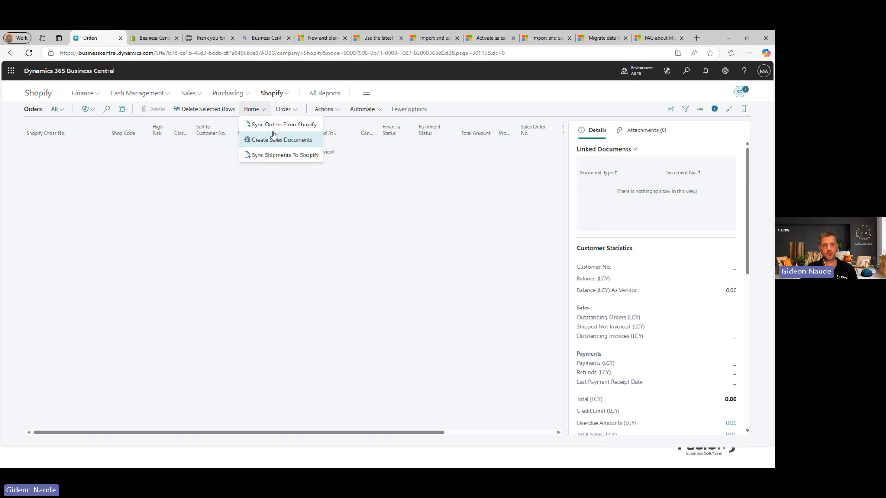
left_click(276, 130)
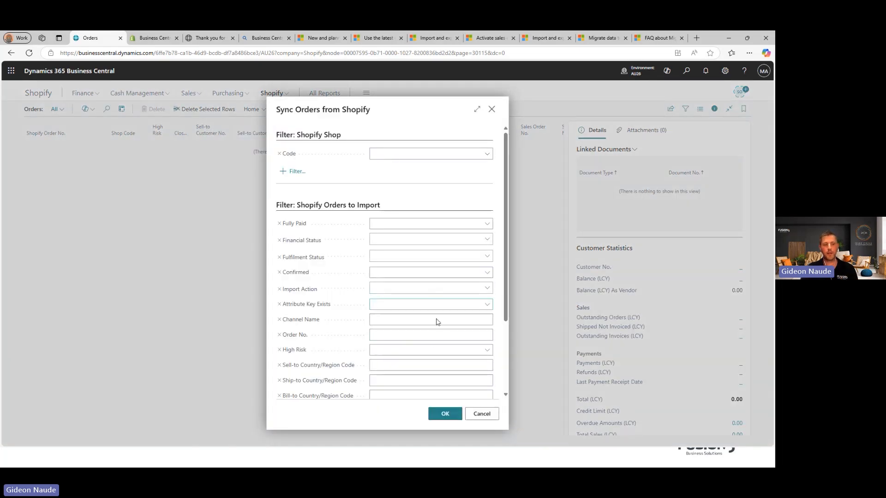
Step: Run the sync so order #1001 imports with sales order 101012
left_click(445, 414)
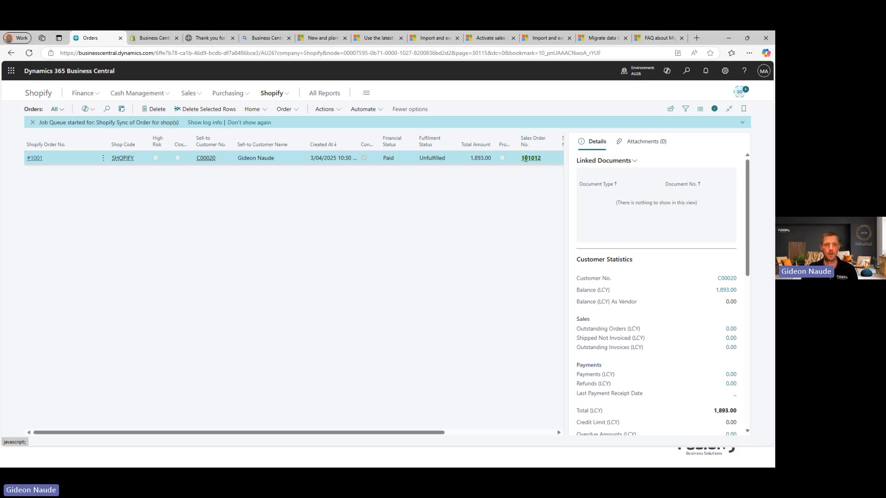
Step: Open sales order 101012 from the imported Shopify order #1001 row
left_click(526, 162)
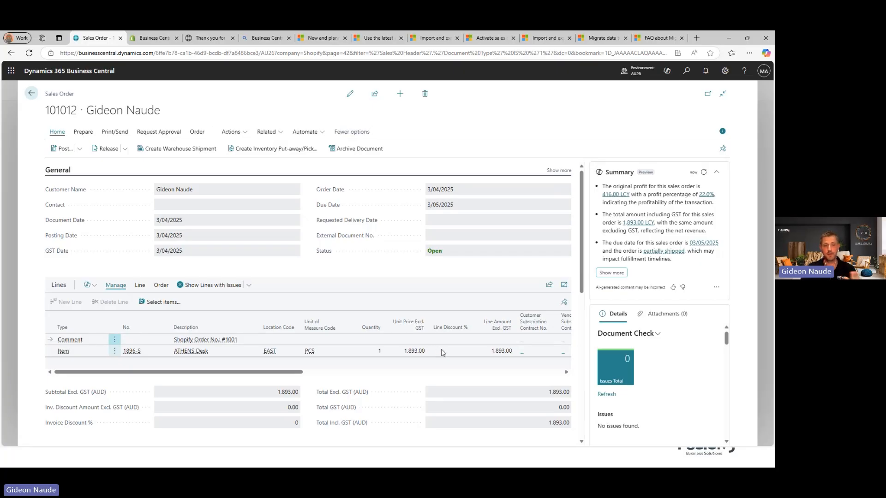
scroll(333, 346, "down", 1)
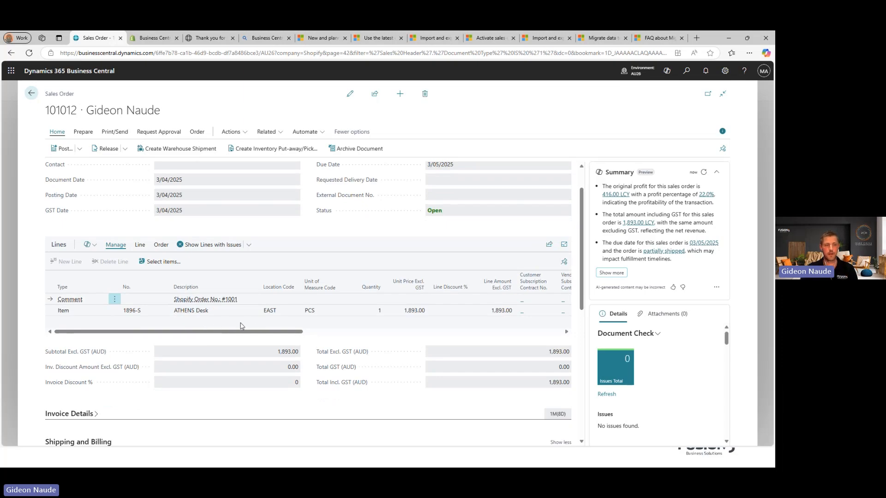
scroll(362, 290, "up", 1)
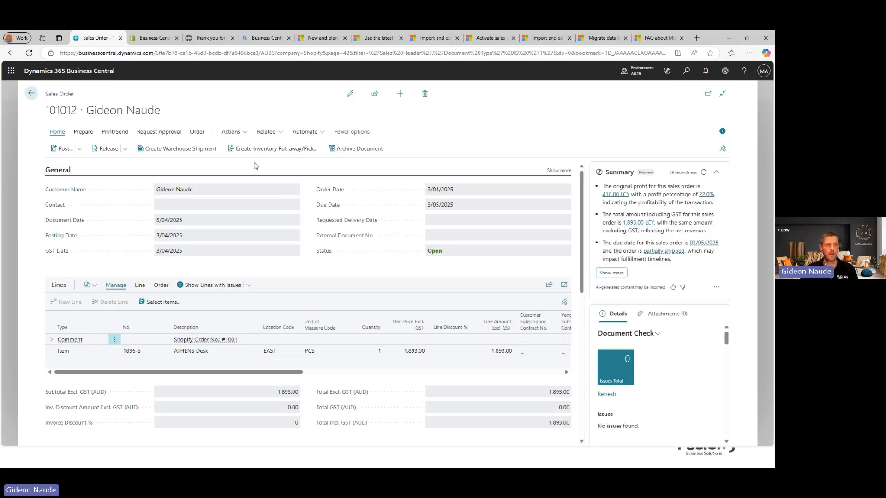
left_click(111, 135)
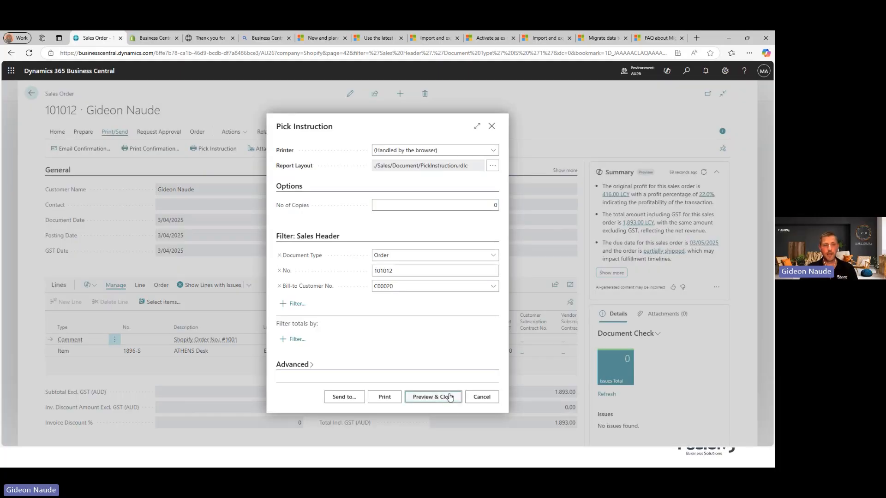
left_click(450, 398)
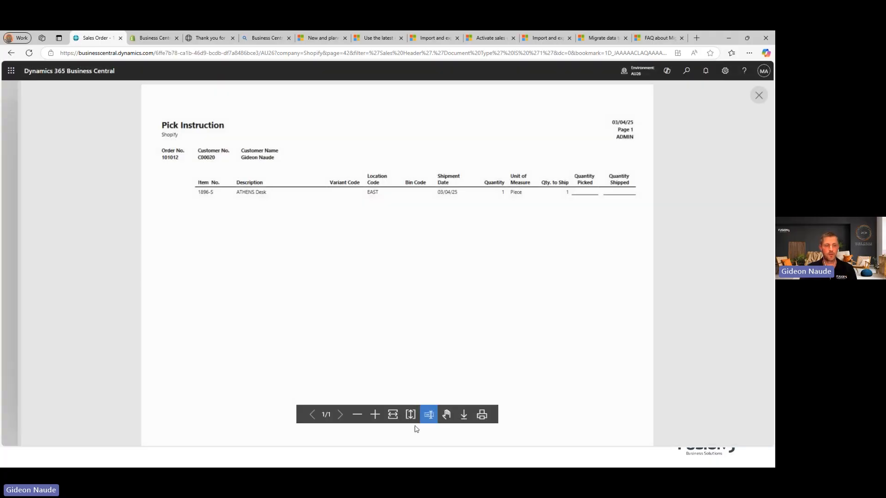
left_click(392, 414)
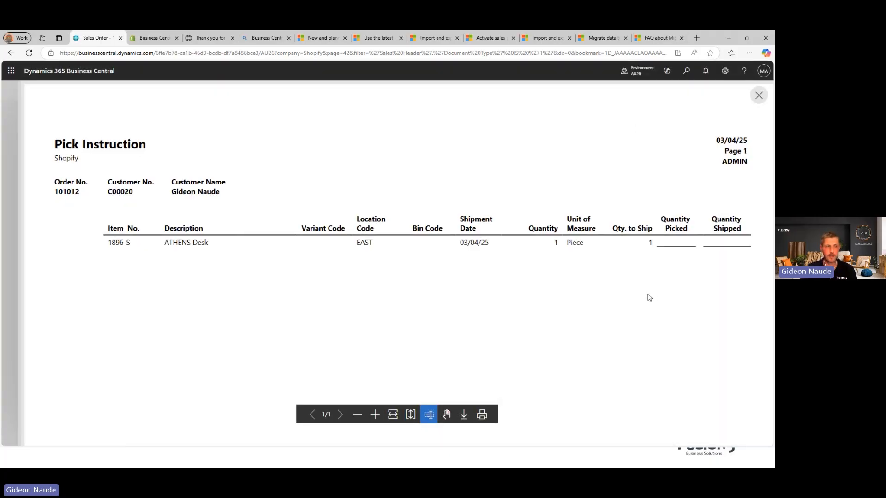
key("Escape")
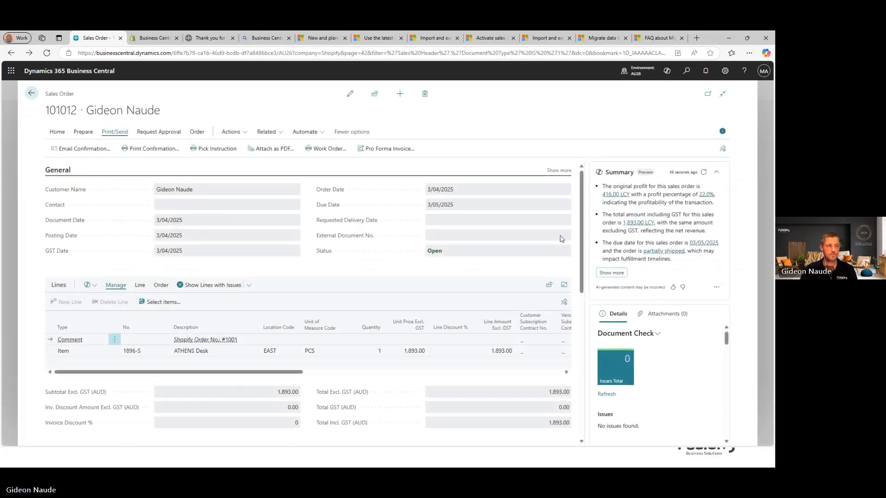
scroll(431, 283, "down", 3)
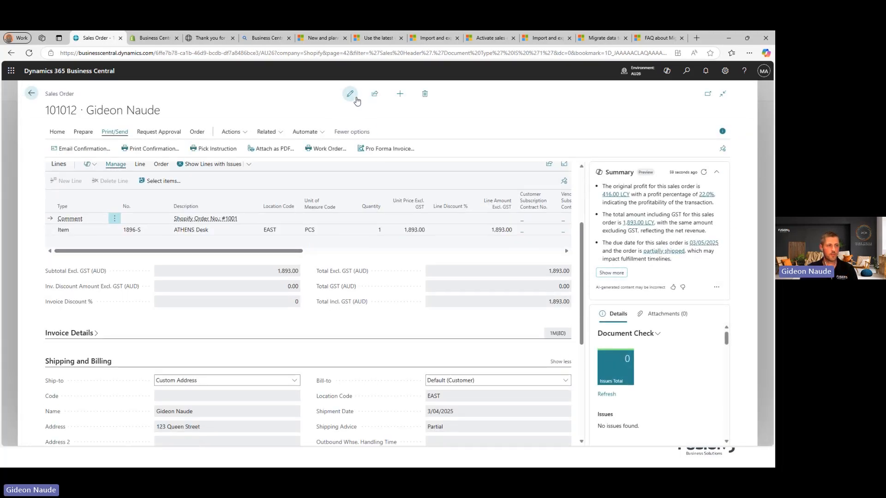
scroll(376, 225, "down", 5)
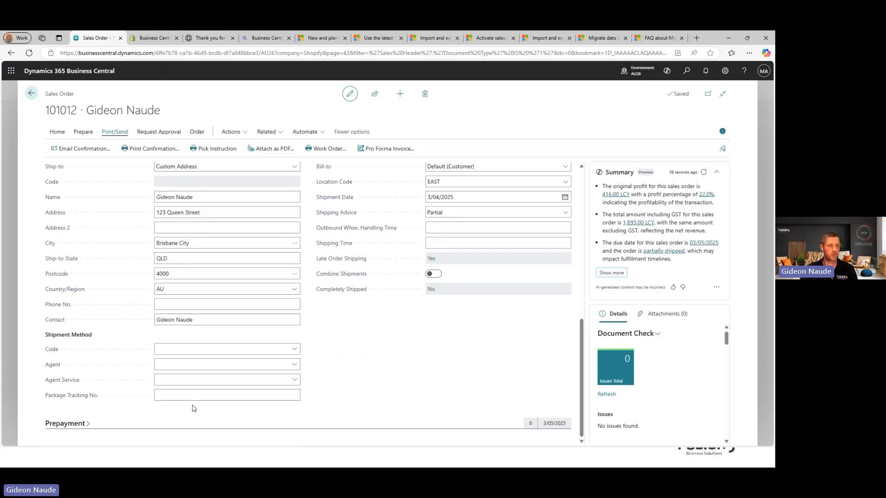
left_click(256, 398)
left_click(289, 365)
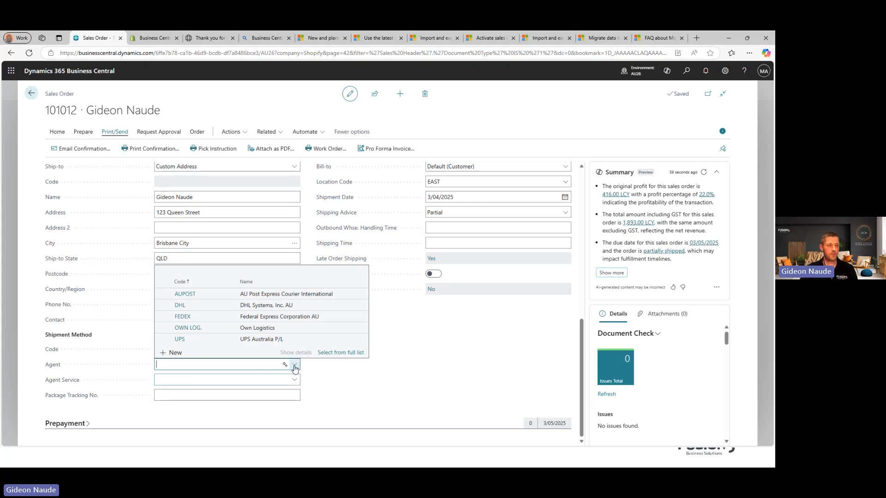
left_click(181, 306)
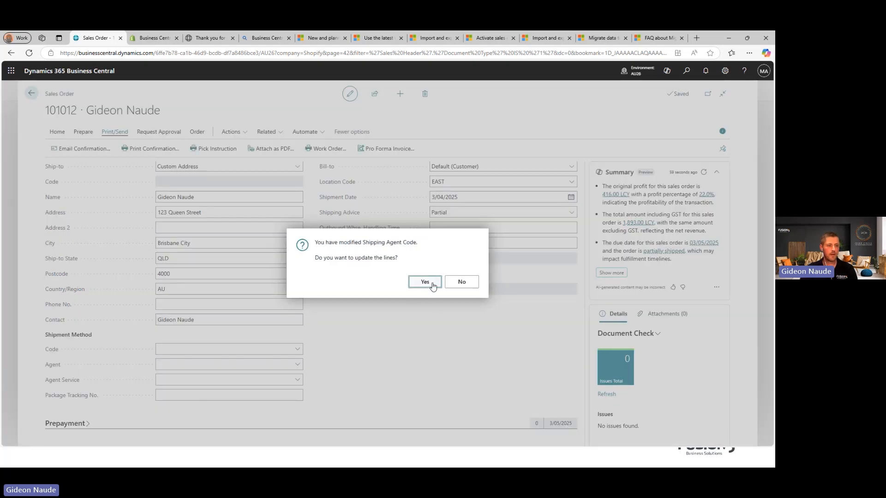
left_click(425, 282)
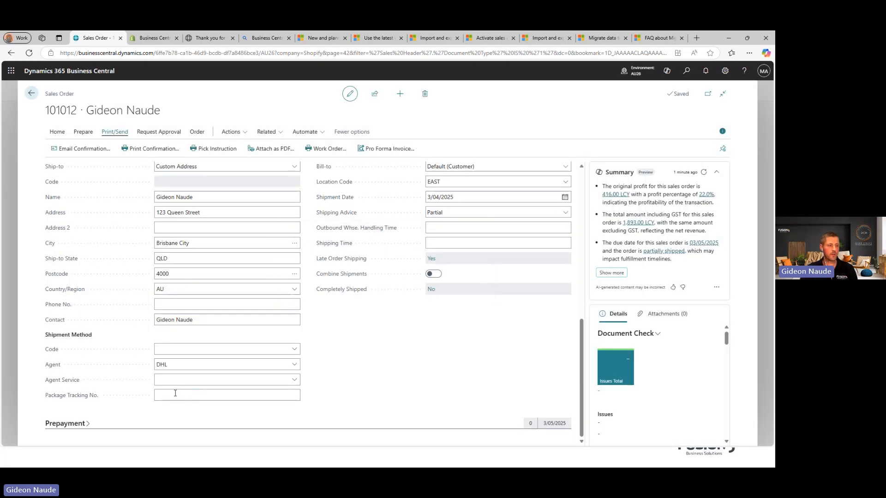
left_click(175, 394)
type("12")
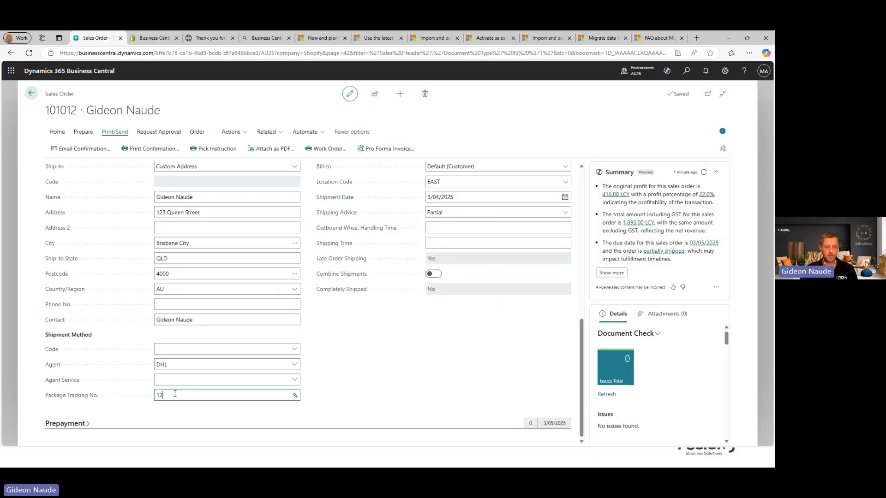
type("3123123123")
left_click(369, 395)
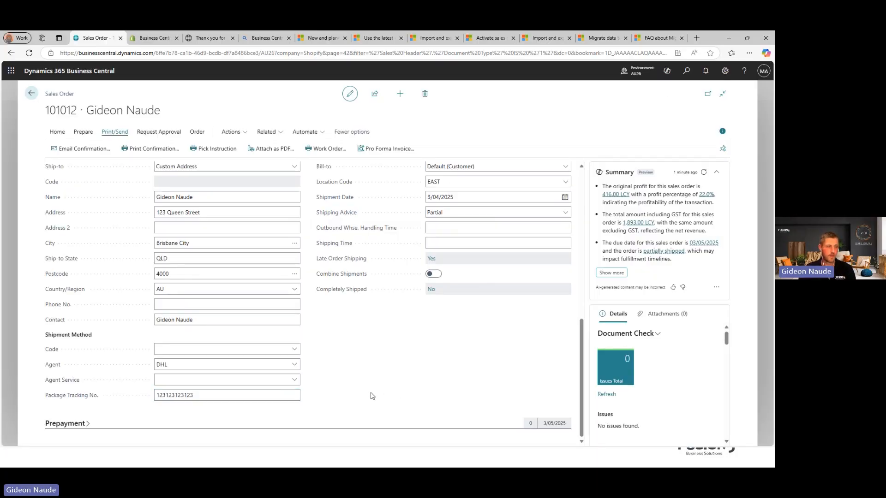
scroll(369, 355, "up", 10)
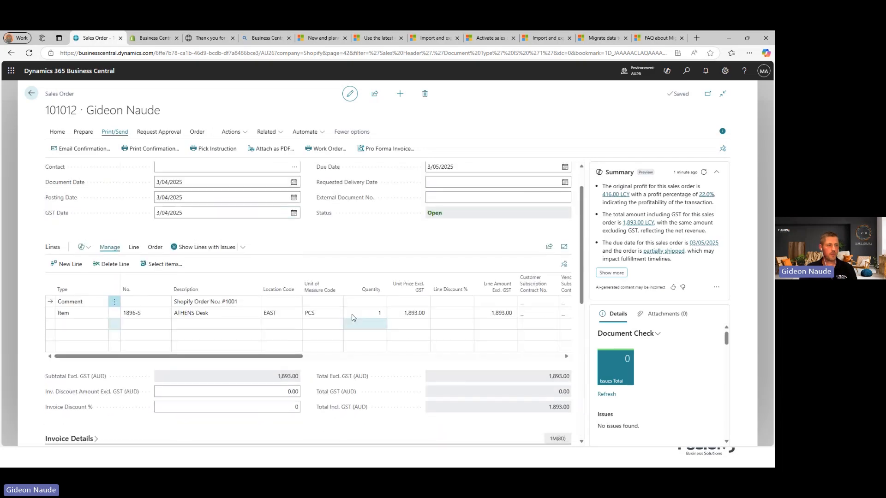
Step: Post order 101012 with Ship and Invoice, declining to open posted invoice 103229
left_click_drag(269, 359, 357, 359)
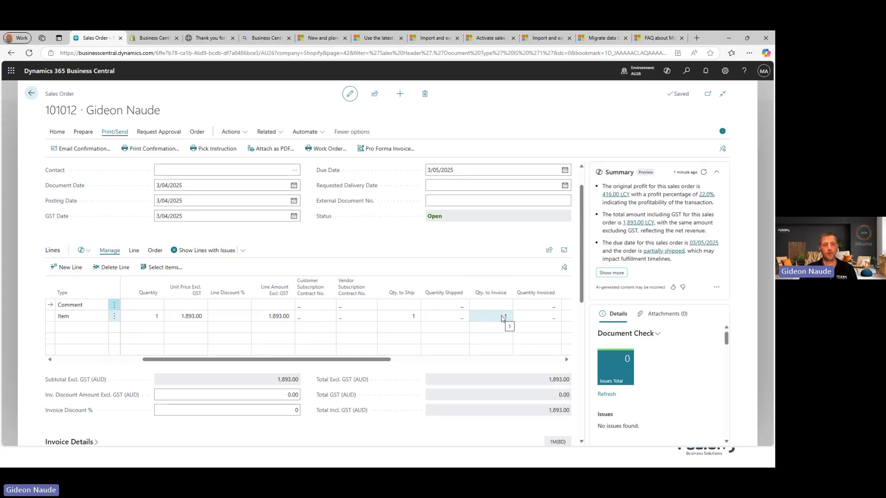
left_click(57, 132)
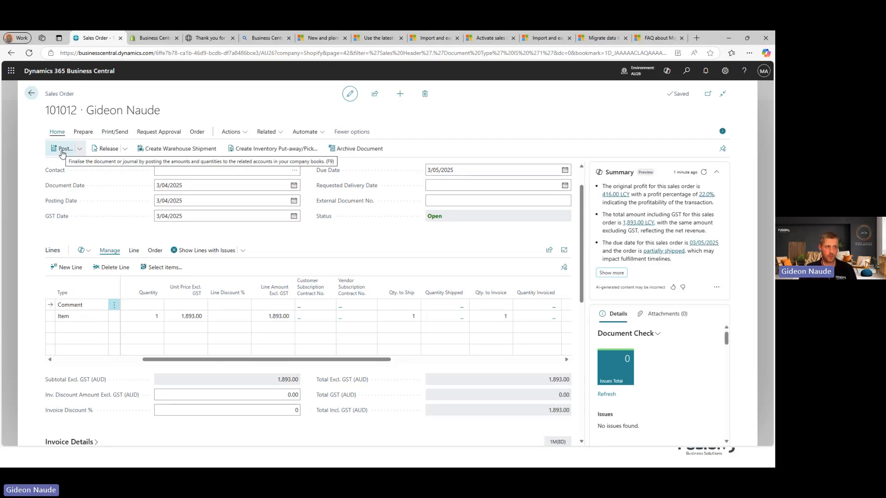
left_click(63, 153)
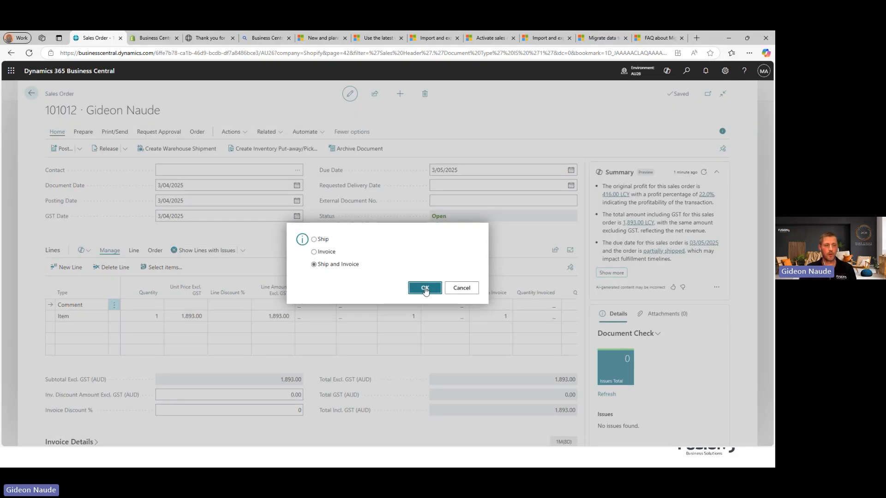
left_click(425, 291)
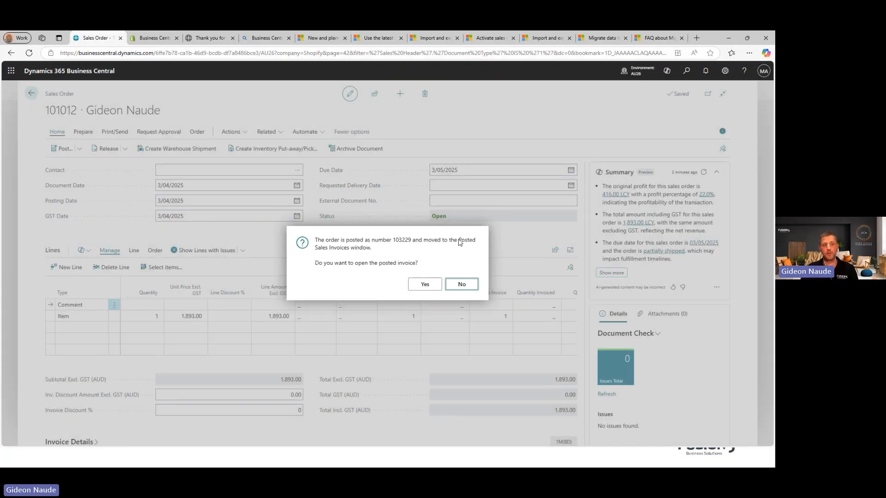
left_click(469, 287)
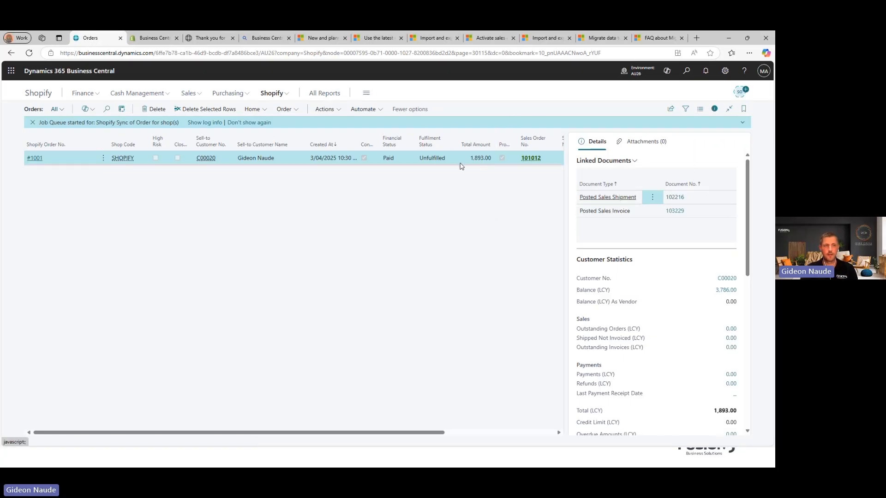
Step: Run Sync Shipments to Shopify for the posted shipment, then start Sync Orders from Shopify
left_click(284, 109)
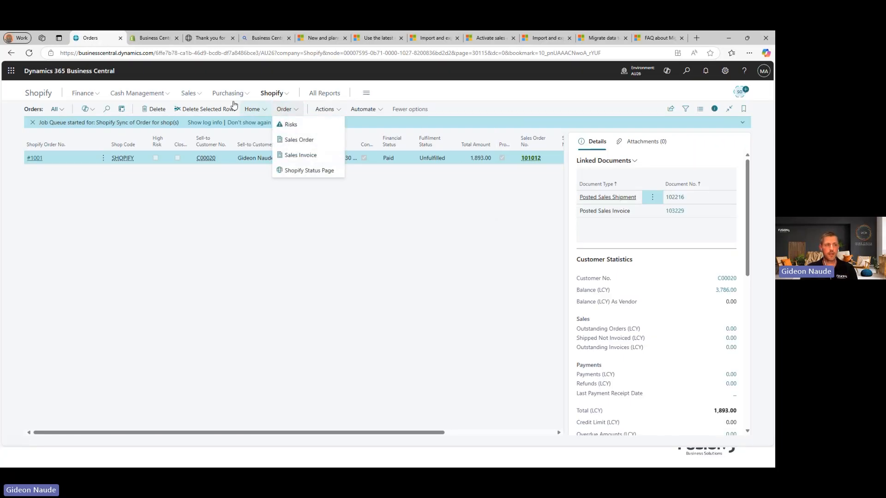
left_click(252, 109)
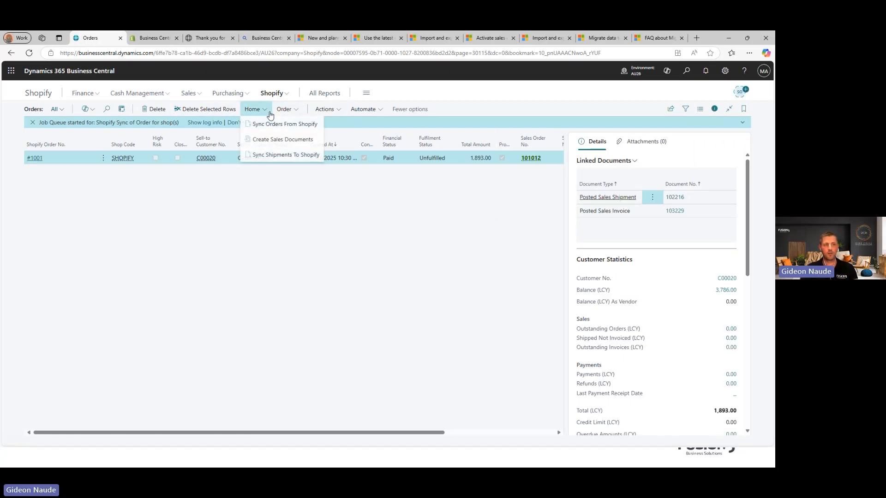
left_click(286, 155)
left_click(443, 329)
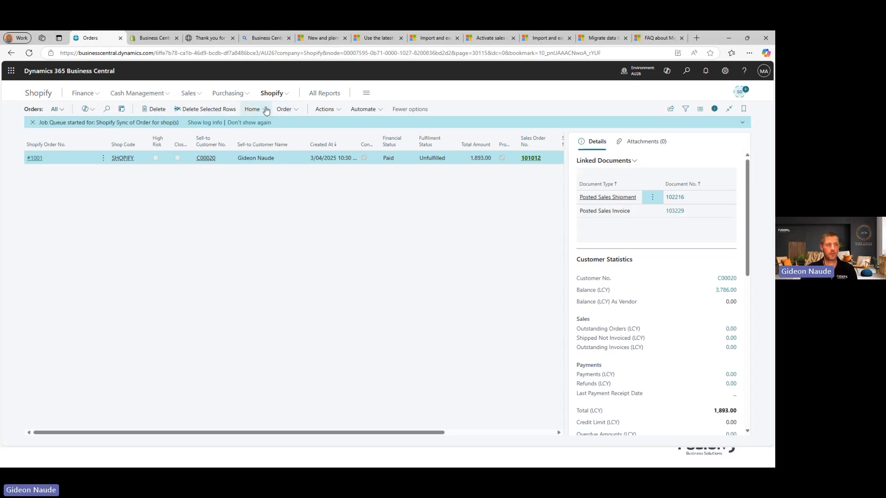
left_click(276, 126)
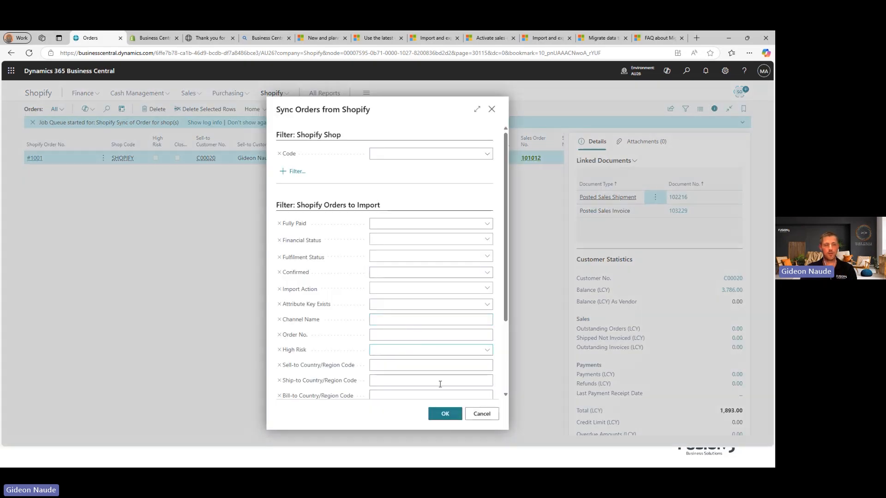
left_click(447, 413)
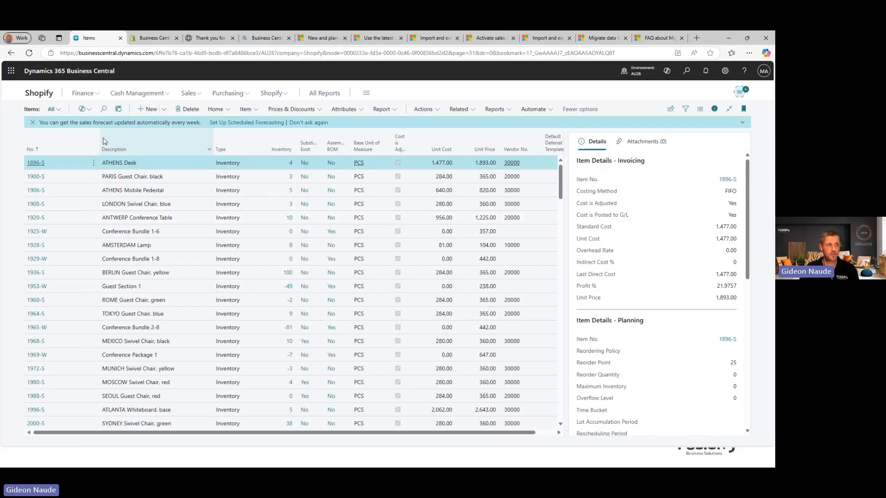
Step: Check ATHENS Desk's inventory entries and per-location adjustment showing 8 in East Warehouse
left_click(291, 164)
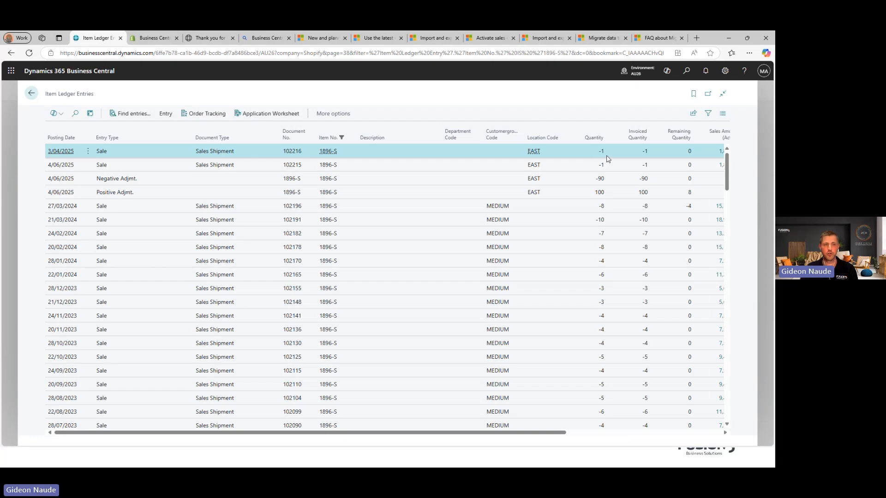
key("Escape")
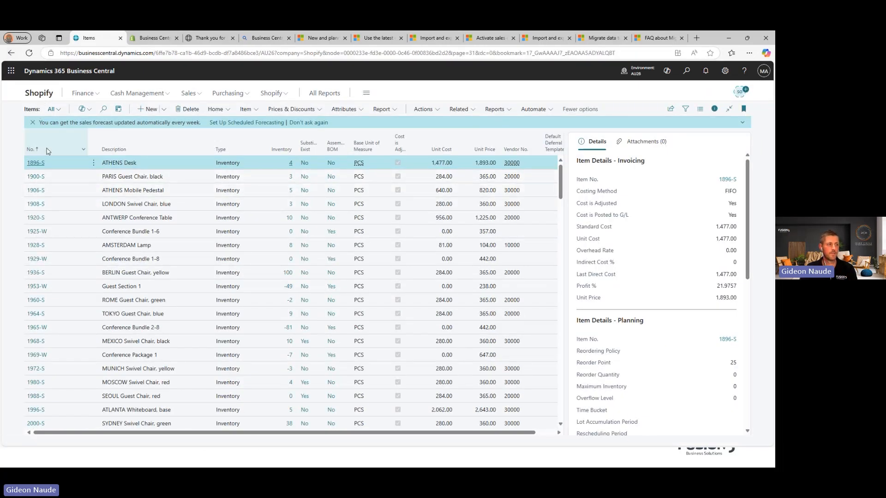
left_click(37, 164)
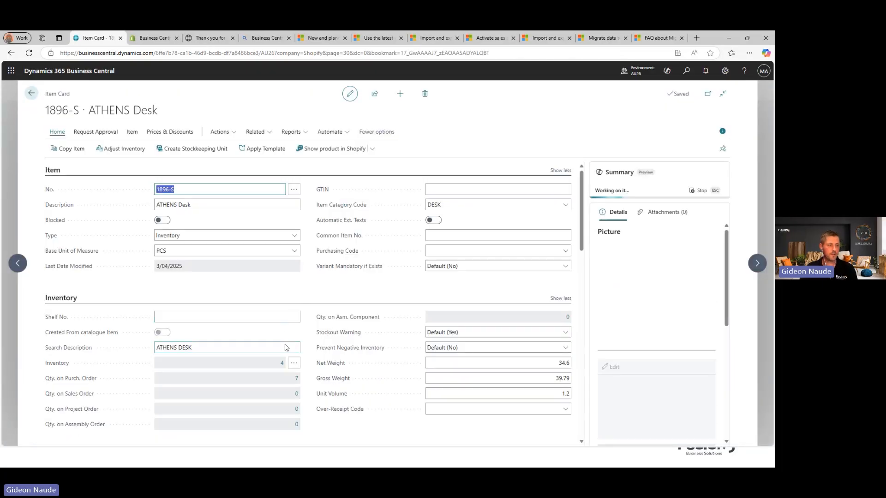
left_click(297, 364)
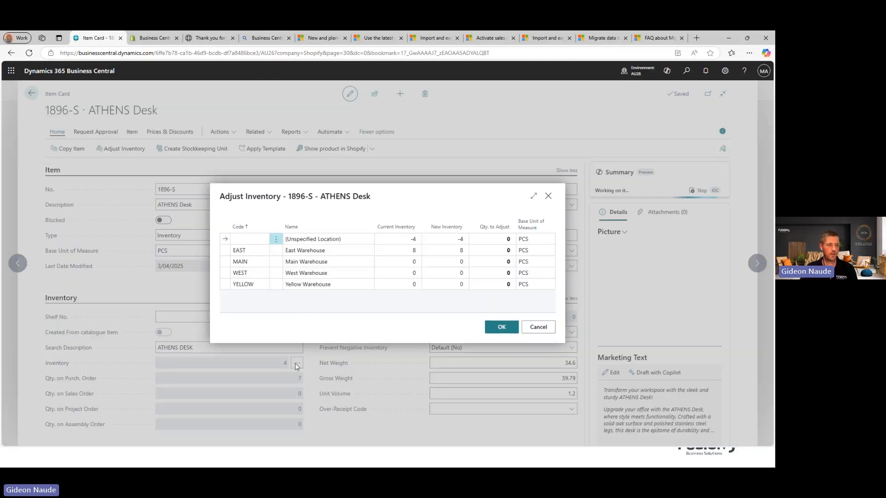
double_click(414, 250)
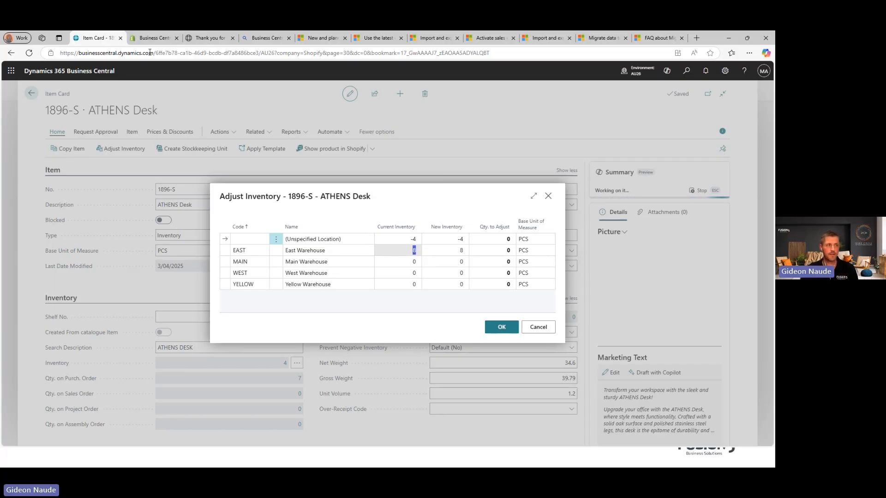
left_click(147, 38)
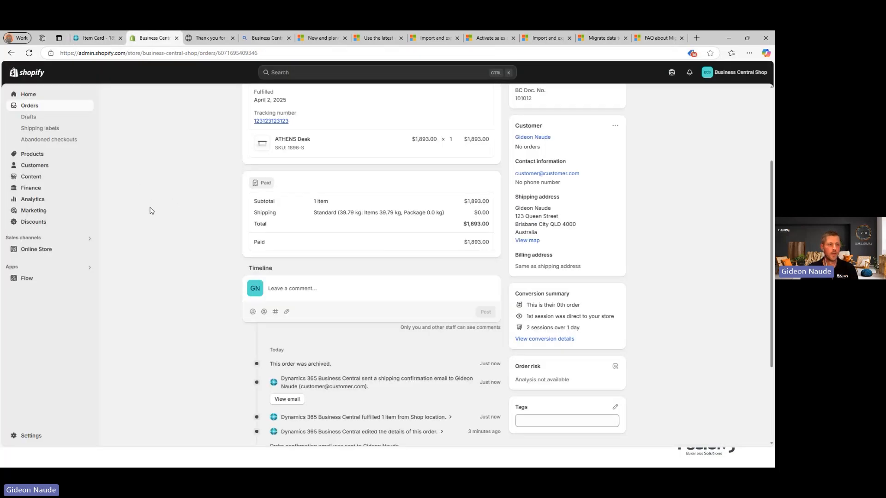
Step: Review #1001's fulfillment entry (ATHENS Desk line, Shop location, shipping confirmation), then reload and return to Orders
scroll(239, 382, "down", 3)
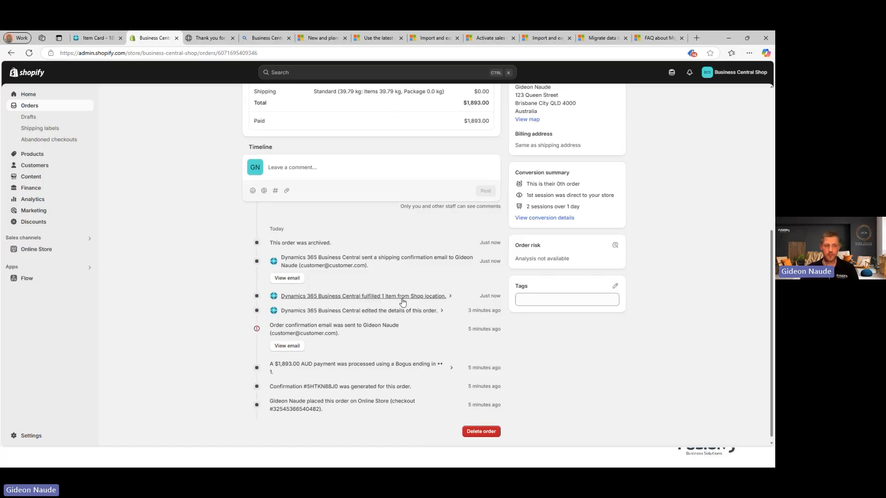
left_click(432, 298)
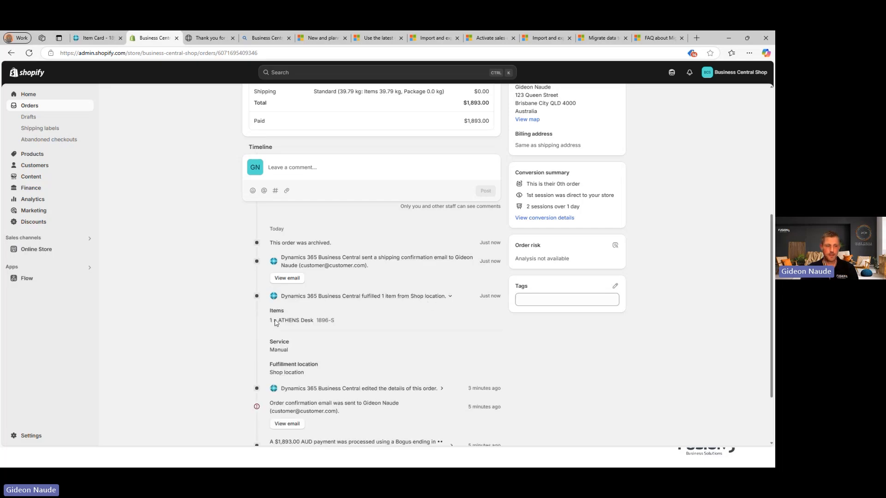
left_click_drag(276, 323, 331, 323)
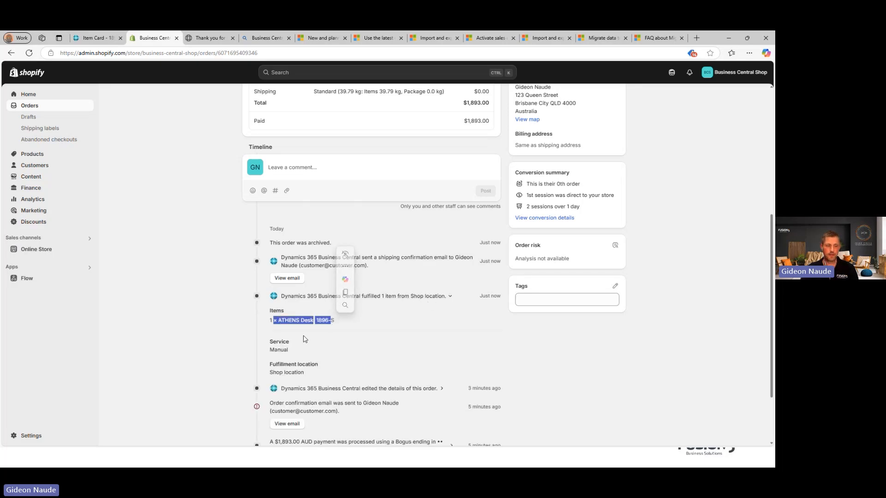
scroll(344, 352, "down", 1)
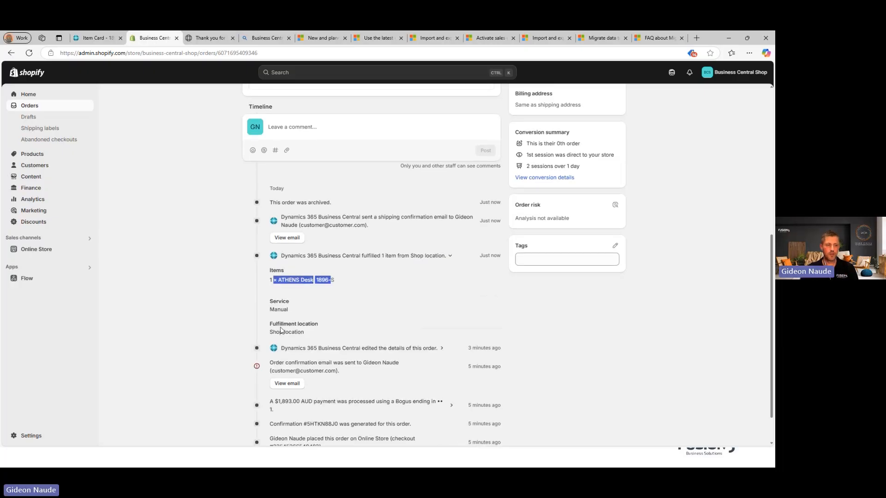
left_click_drag(276, 332, 304, 333)
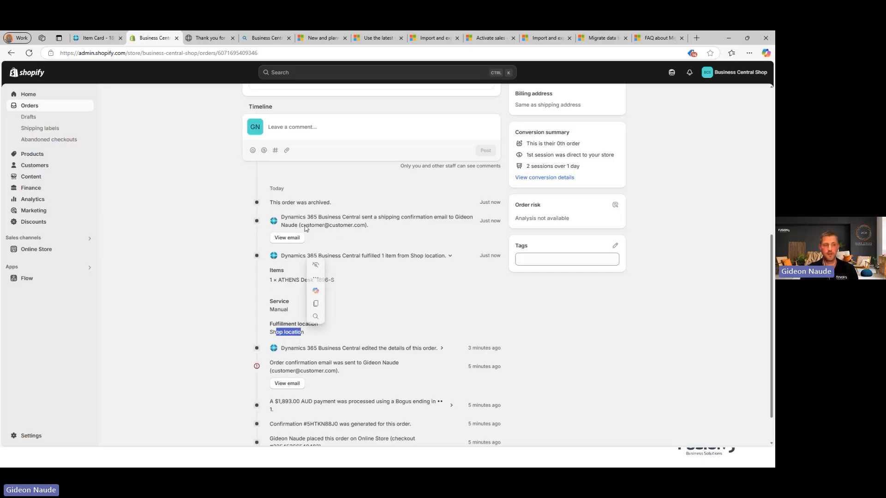
left_click_drag(307, 227, 365, 228)
left_click(419, 232)
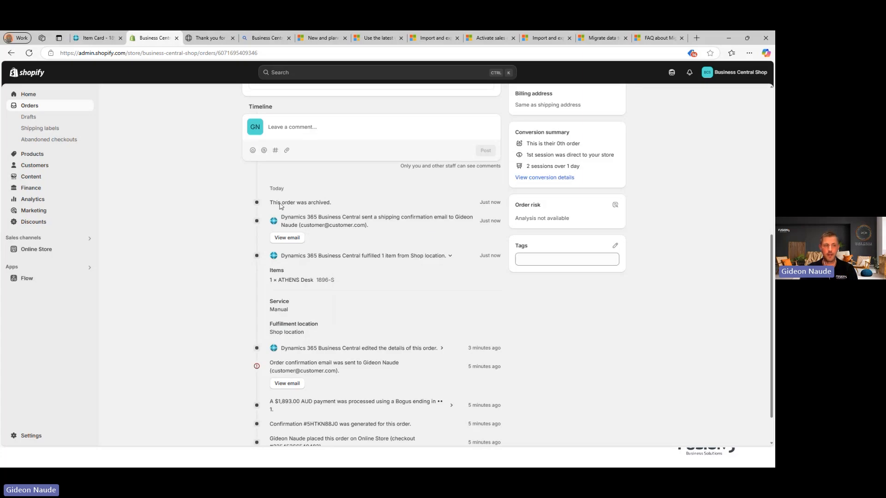
left_click_drag(280, 206, 325, 206)
scroll(443, 304, "up", 6)
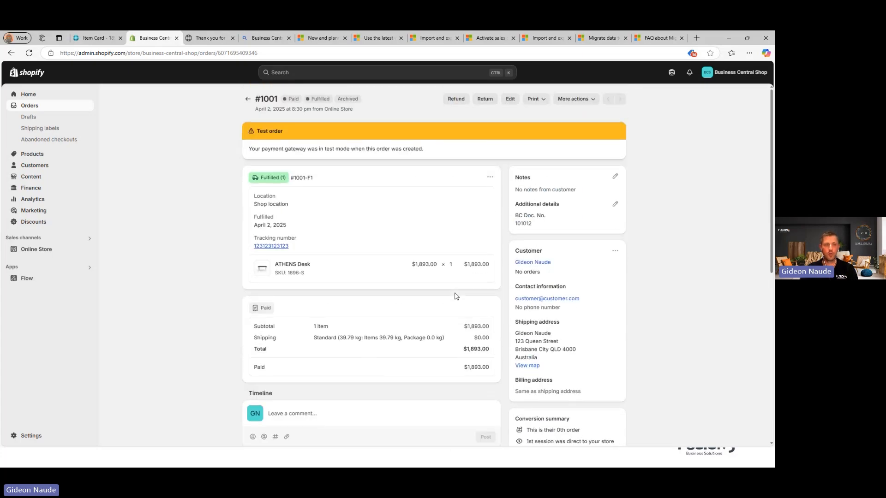
key("F5")
left_click(247, 99)
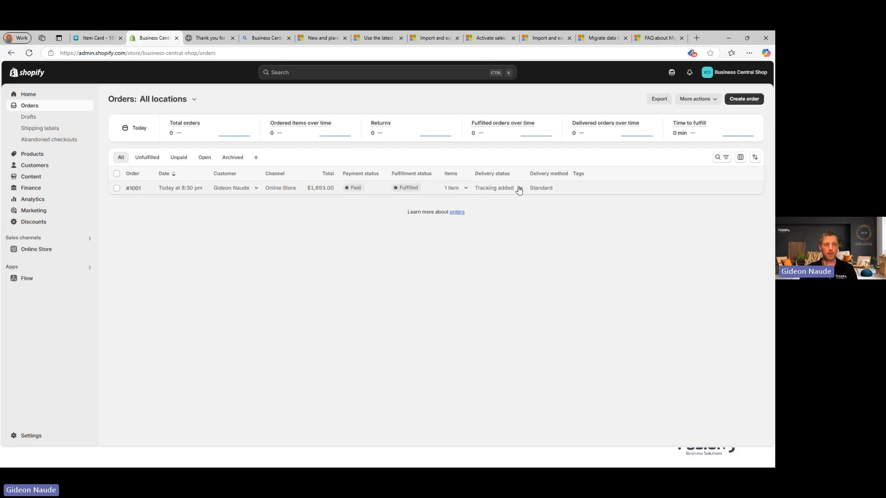
Step: Check order #1001's DHL tracking and fulfillment timeline, then go to the store's Thank you page
left_click(520, 192)
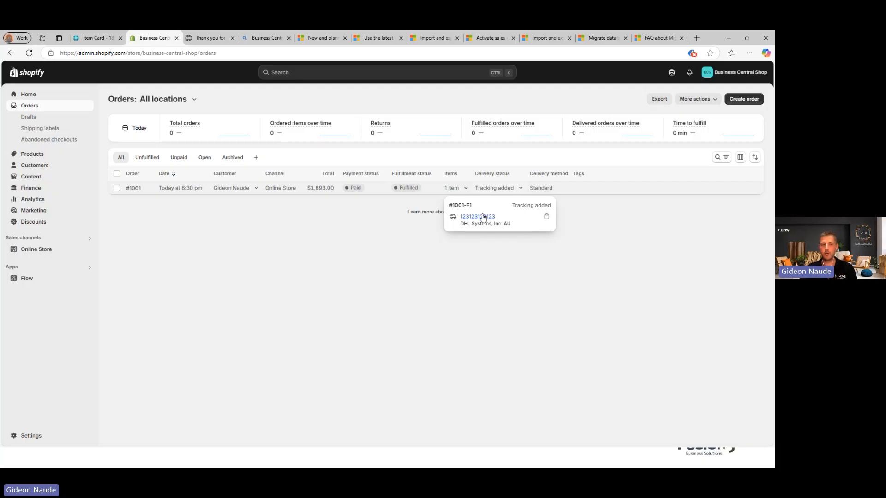
left_click(169, 190)
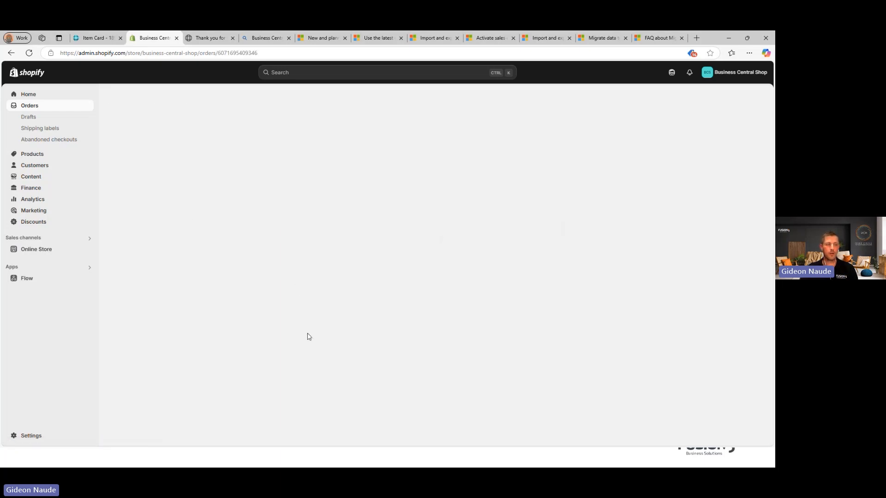
scroll(384, 356, "down", 3)
scroll(381, 360, "down", 3)
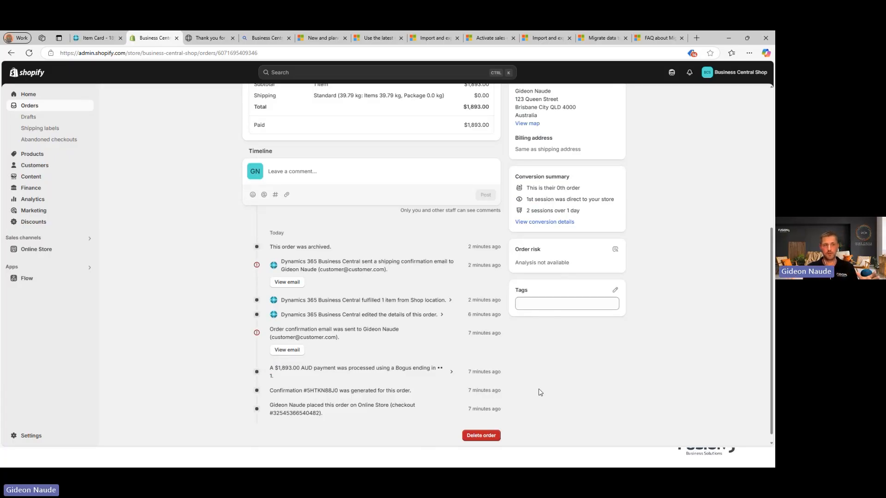
scroll(586, 323, "up", 5)
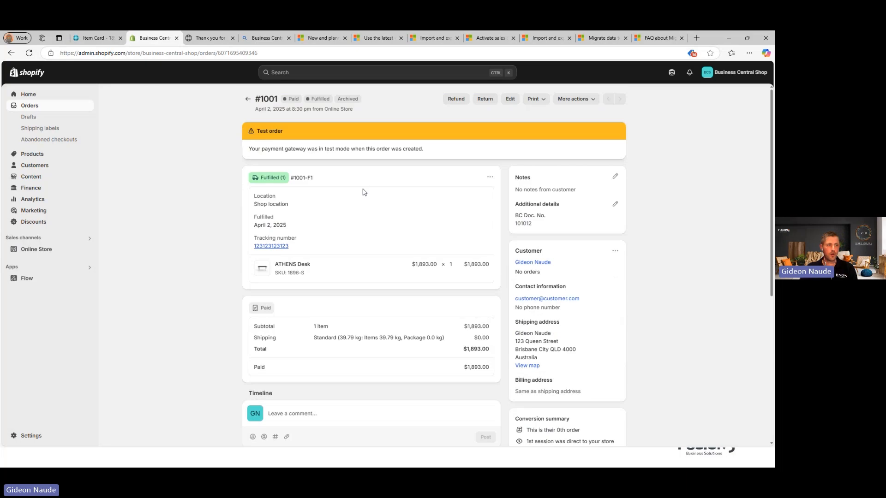
left_click(196, 39)
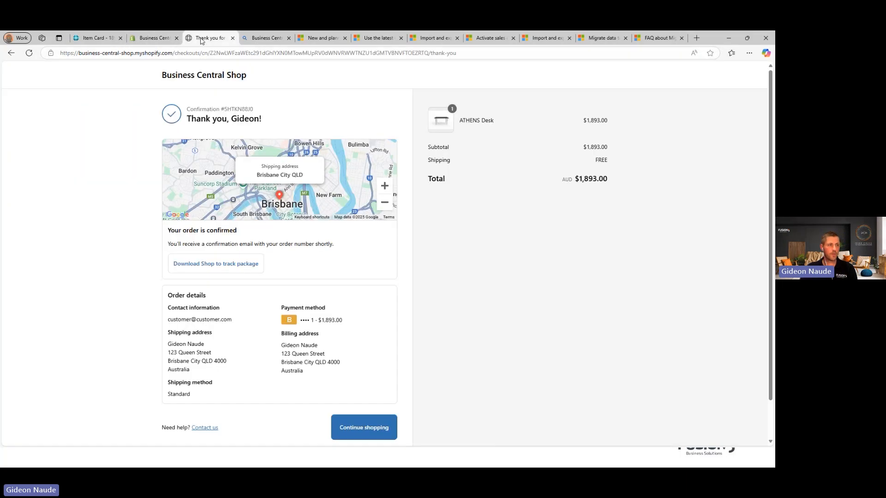
Step: Open ATHENS Desk from the store's Featured products, confirming 'Low stock: 8 left'
left_click(195, 75)
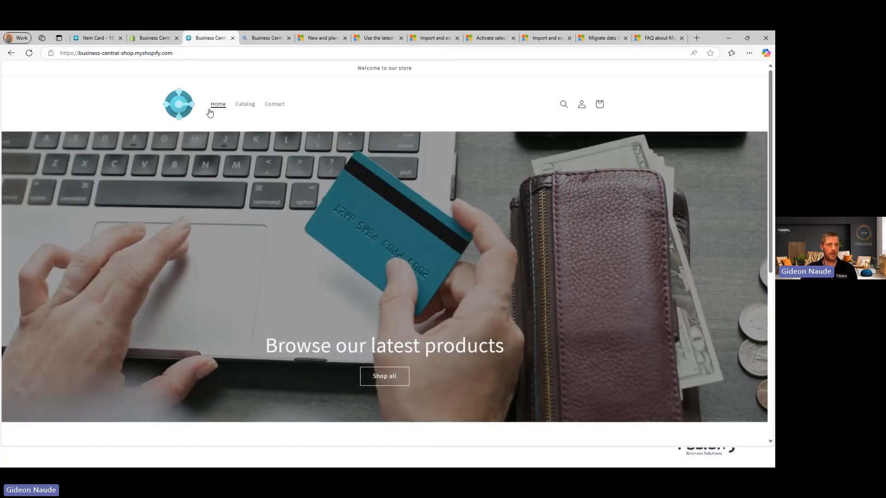
left_click(218, 110)
scroll(342, 336, "down", 5)
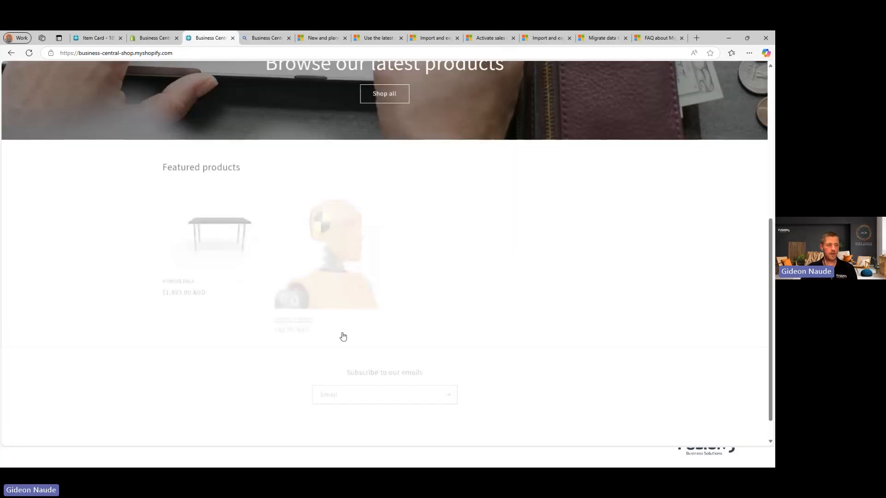
left_click(225, 233)
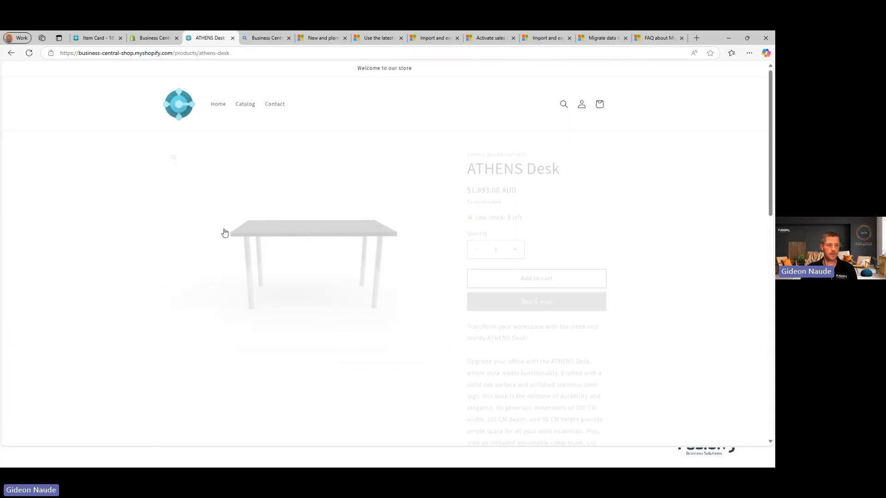
double_click(508, 210)
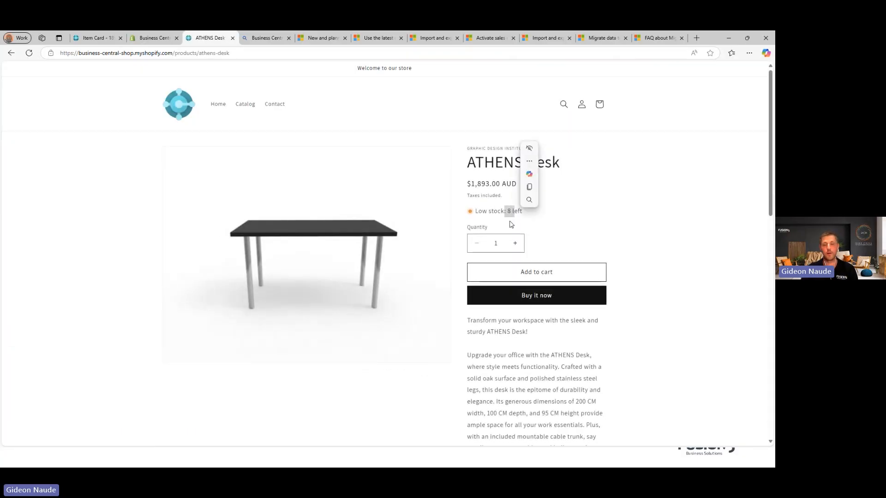